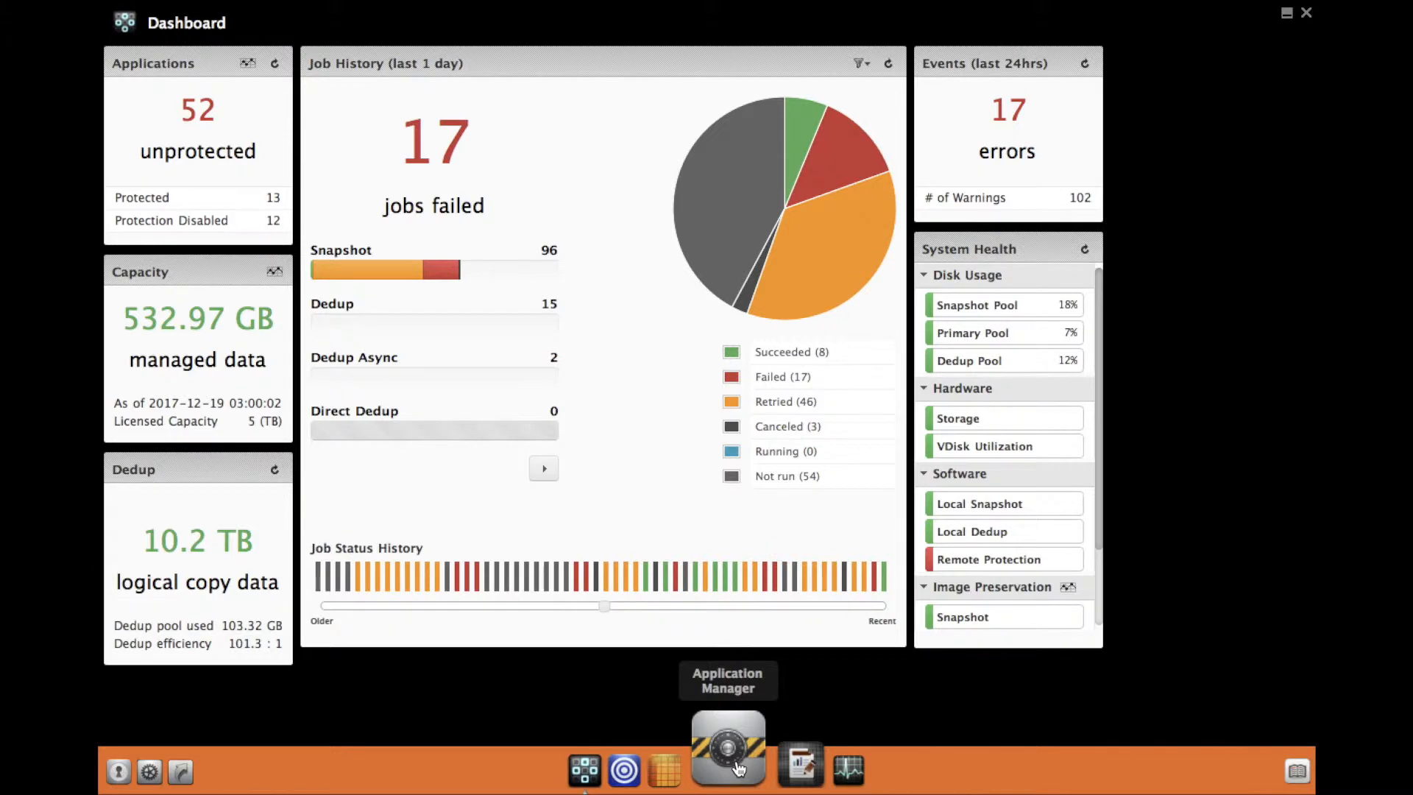
# Step: Open the Application Manager from the dock
pyautogui.click(738, 768)
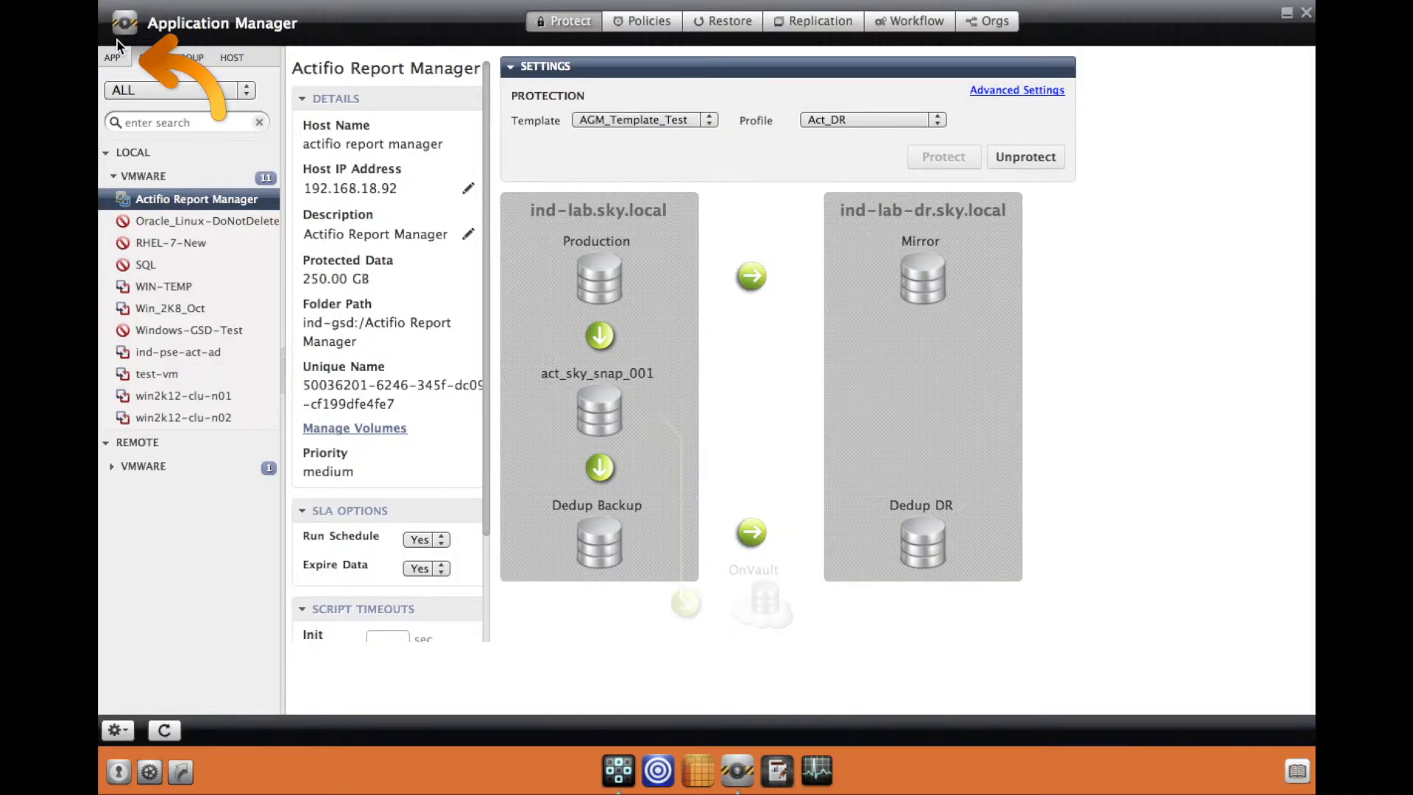
# Step: Select the Oracle app orafs (srac01cse) and start a new workflow for it
pyautogui.click(114, 58)
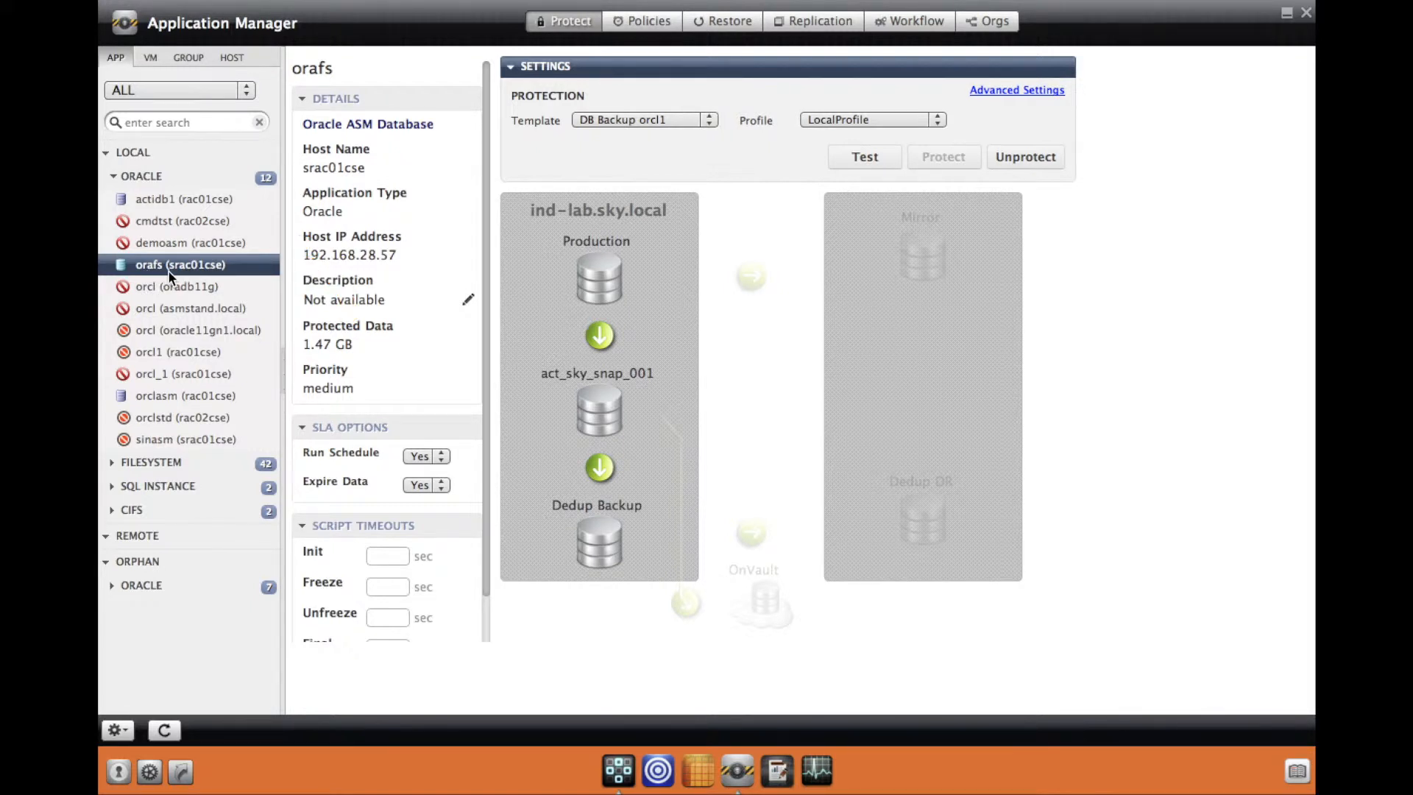
pyautogui.click(916, 28)
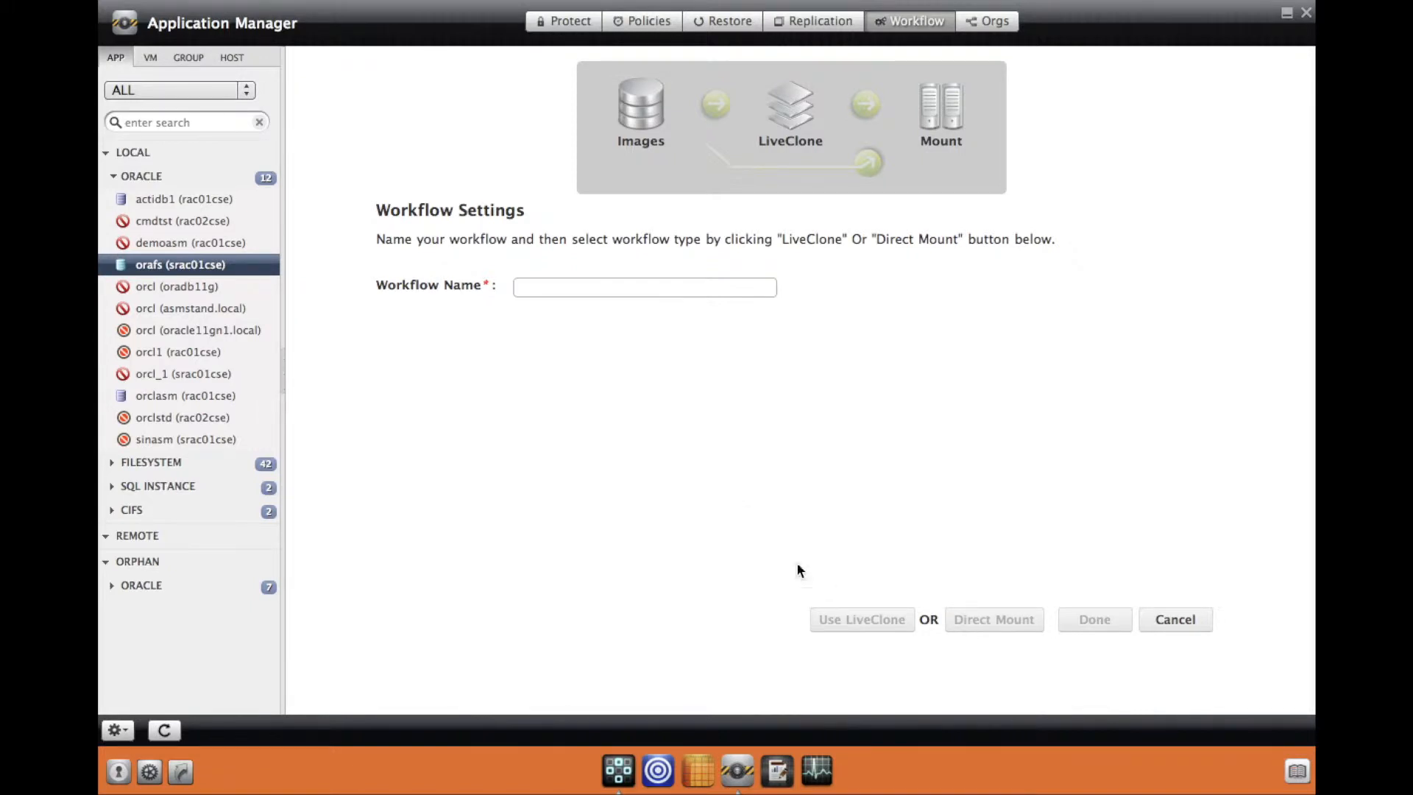
# Step: Name the workflow 'TestWorkFlow', choose Direct Mount, and continue to Mount Settings
pyautogui.click(605, 290)
pyautogui.write('Te')
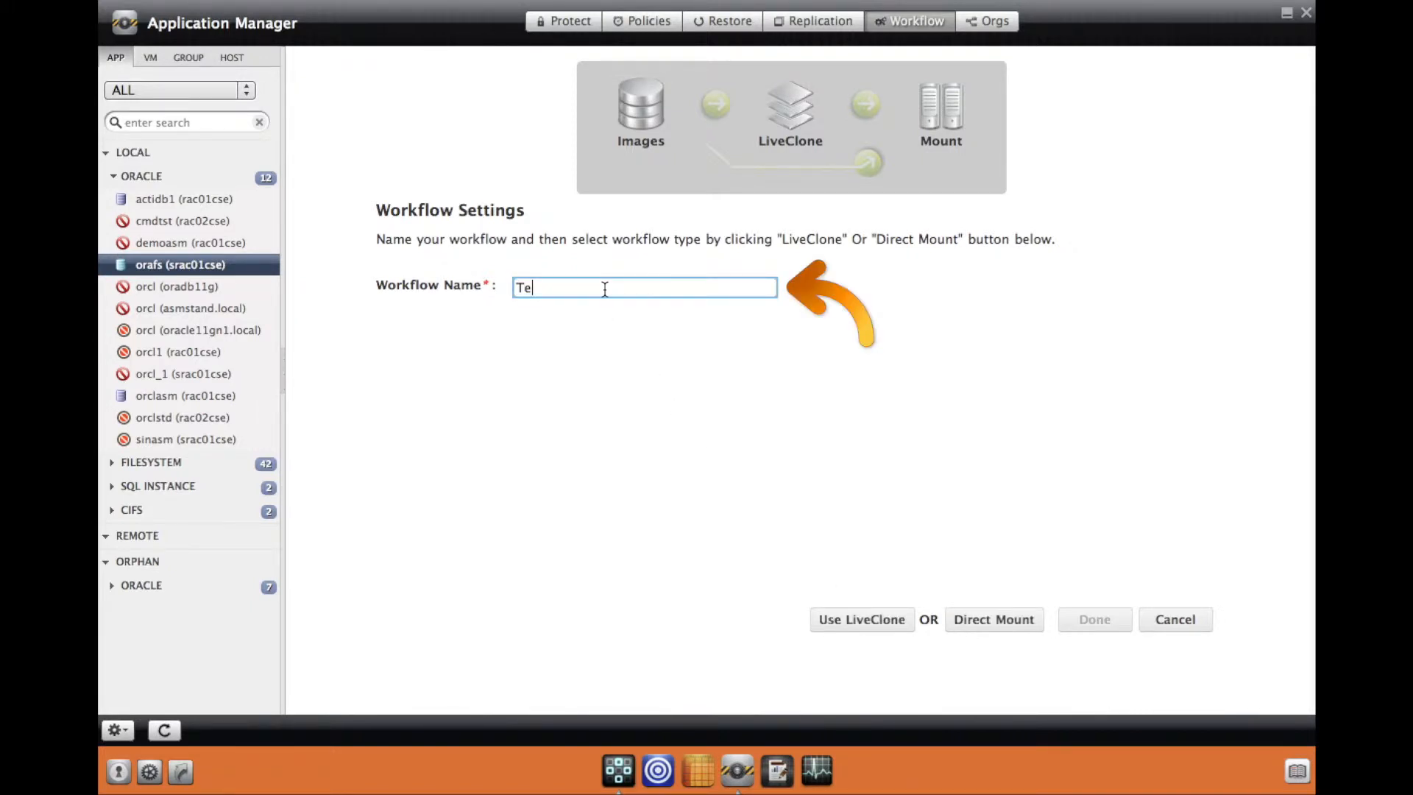
pyautogui.write('stWork')
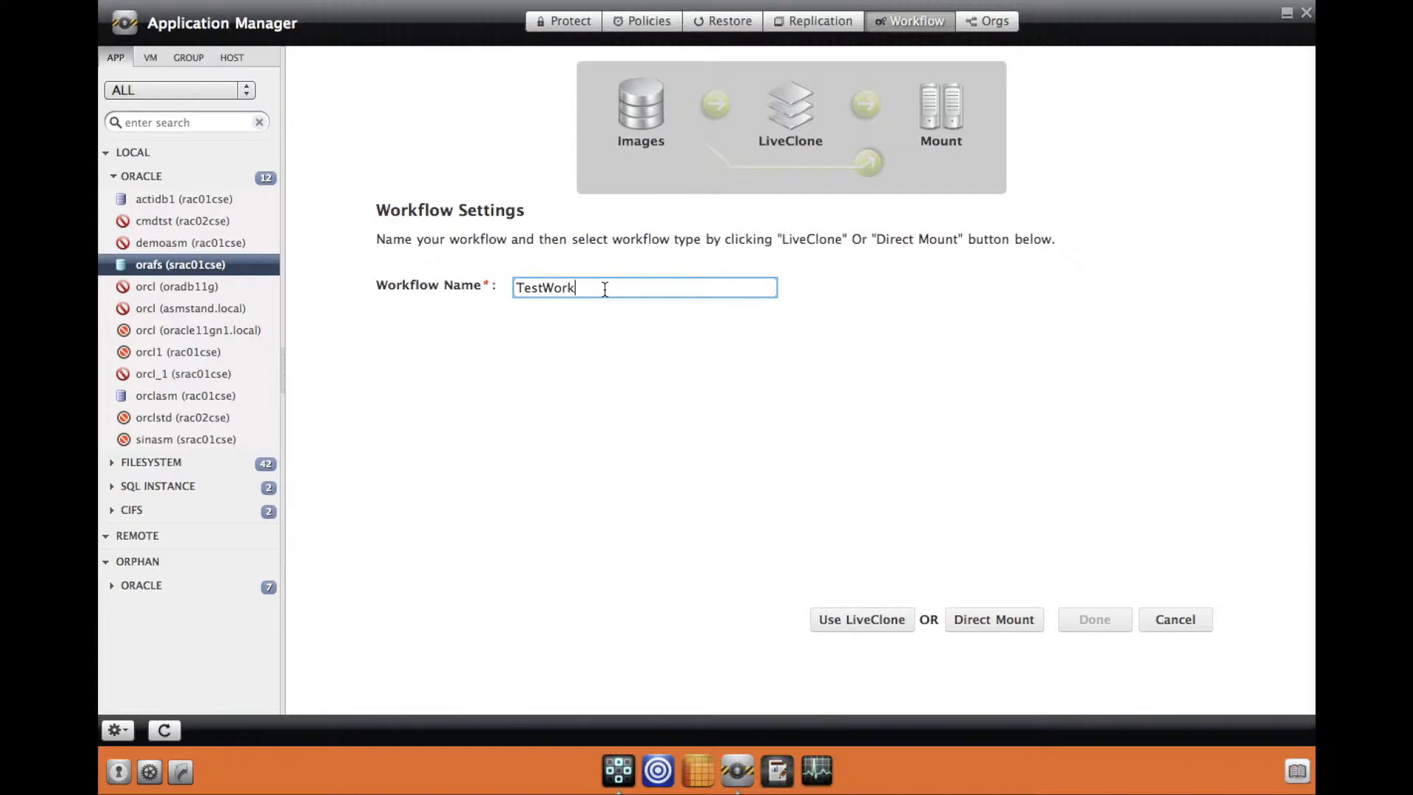
pyautogui.write('Flow')
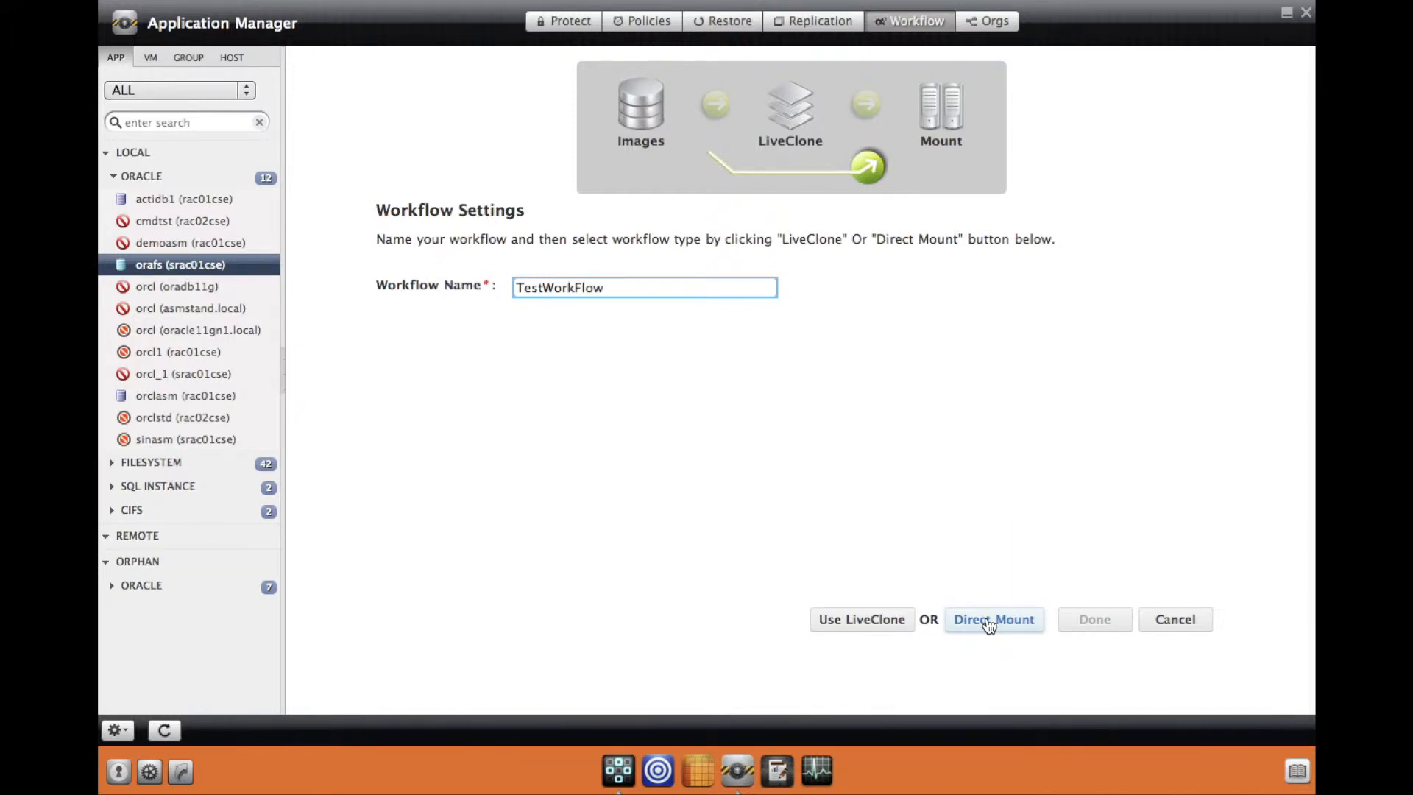
pyautogui.click(990, 624)
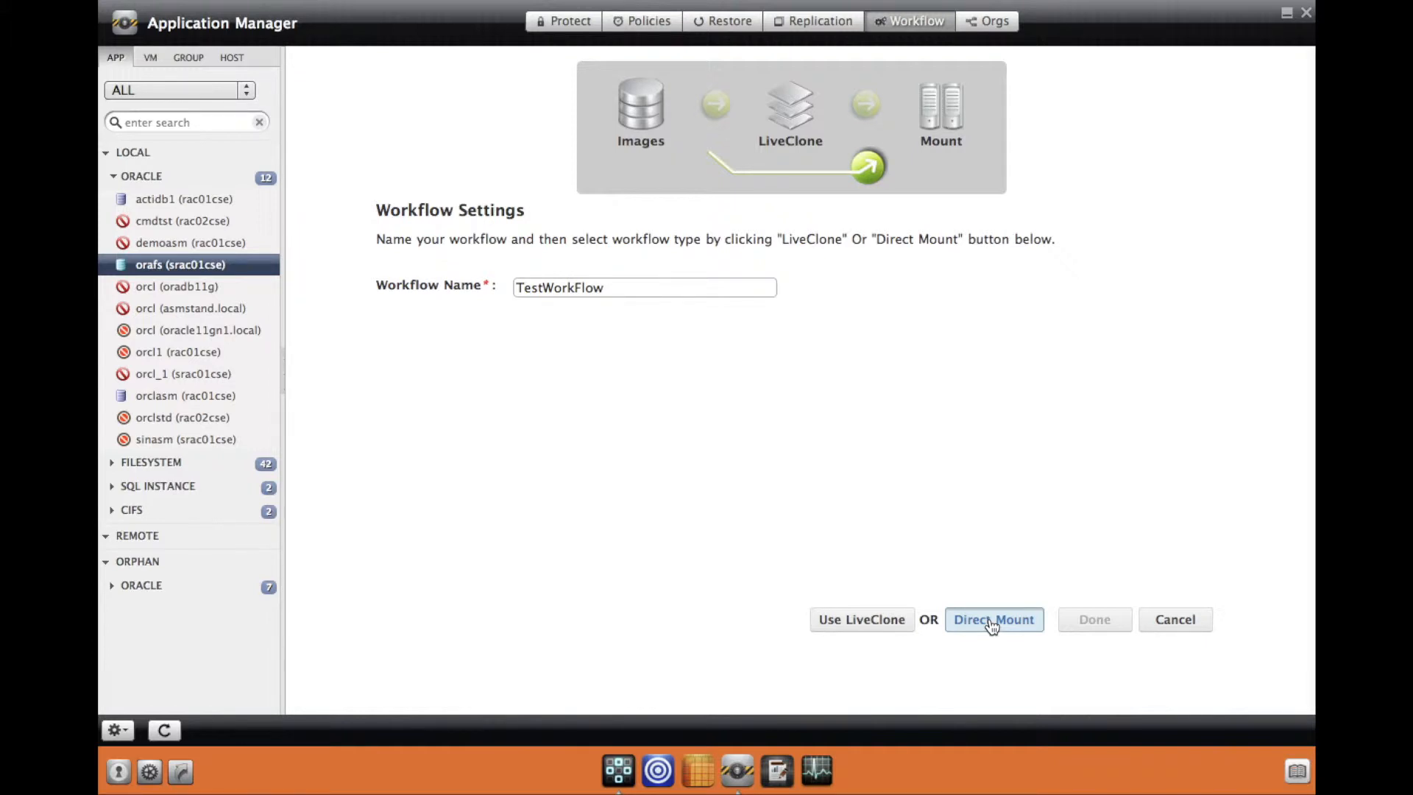
pyautogui.click(991, 621)
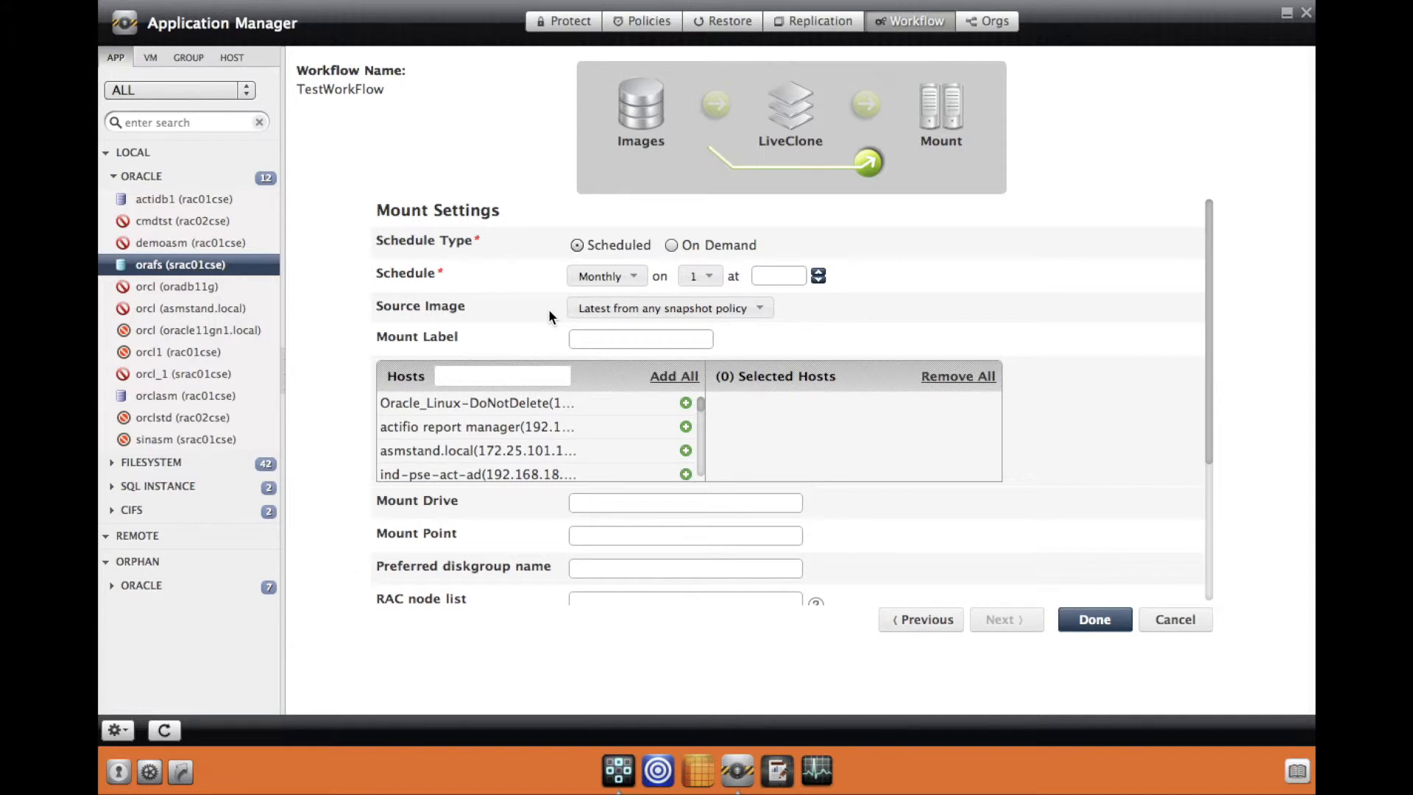
# Step: Set the mount to On Demand with mount label 'TestLabel'
pyautogui.click(671, 245)
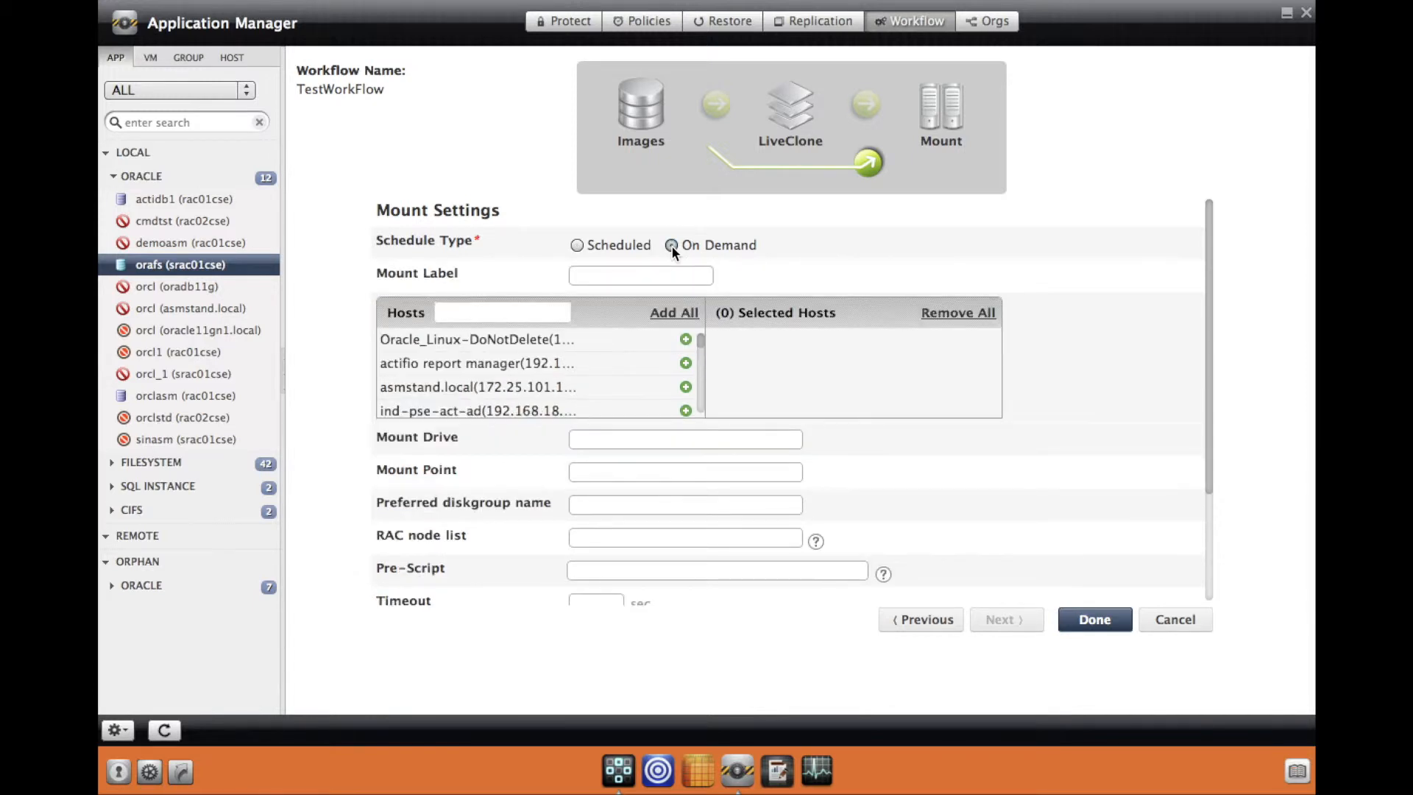
pyautogui.click(643, 275)
pyautogui.write('TestLabel')
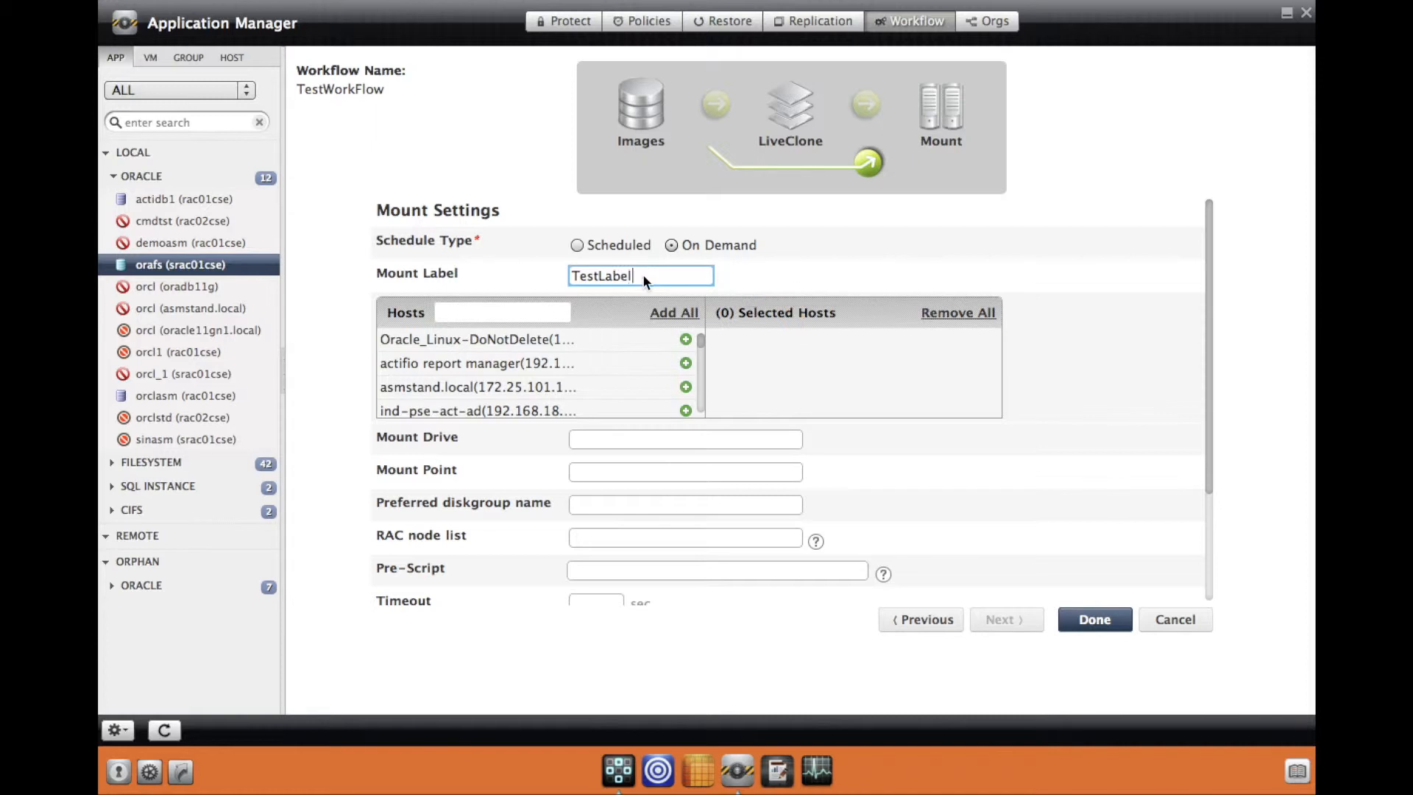
pyautogui.click(547, 309)
# Step: Filter hosts by '.57' and add srac01cse (192.168.28.57) as the mount target
pyautogui.write('.57')
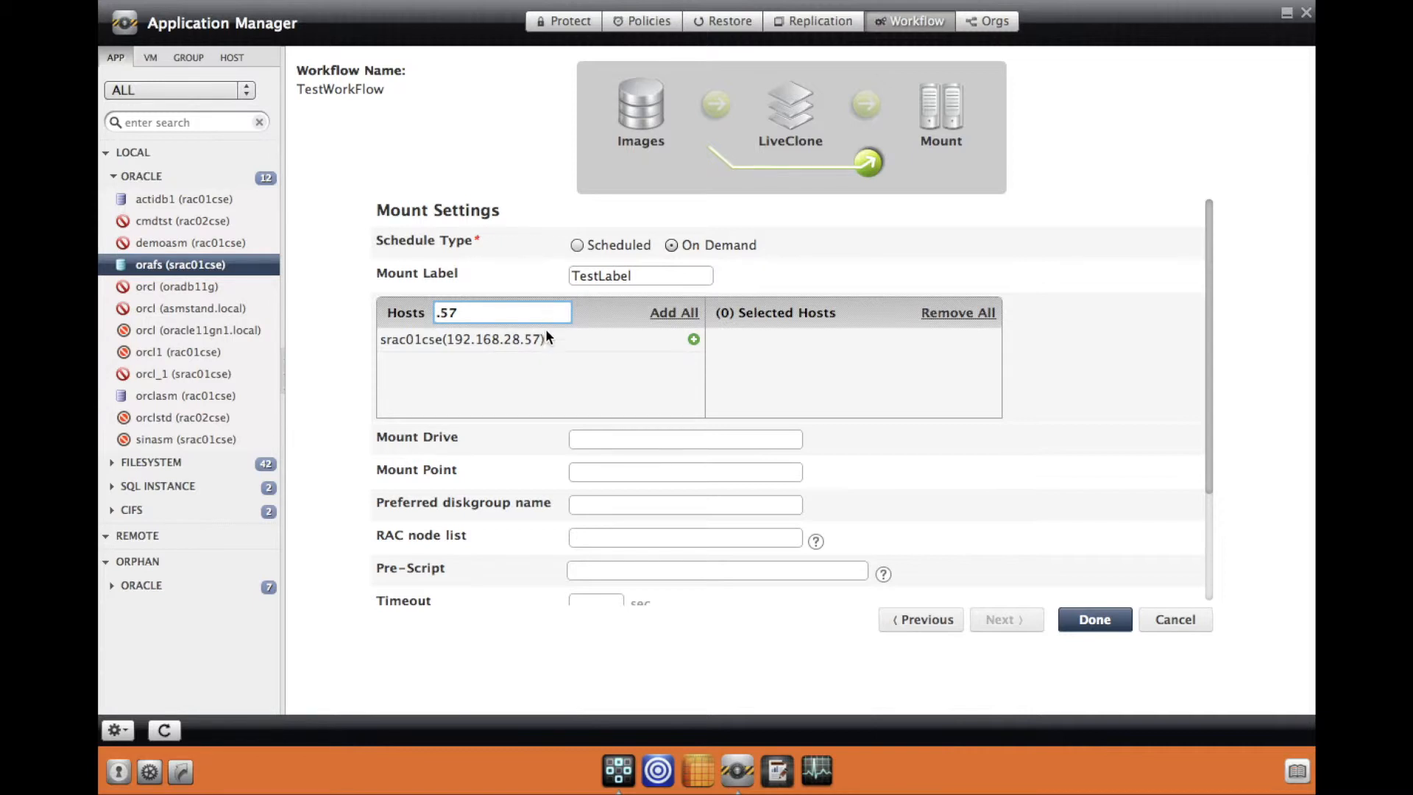
pyautogui.click(694, 339)
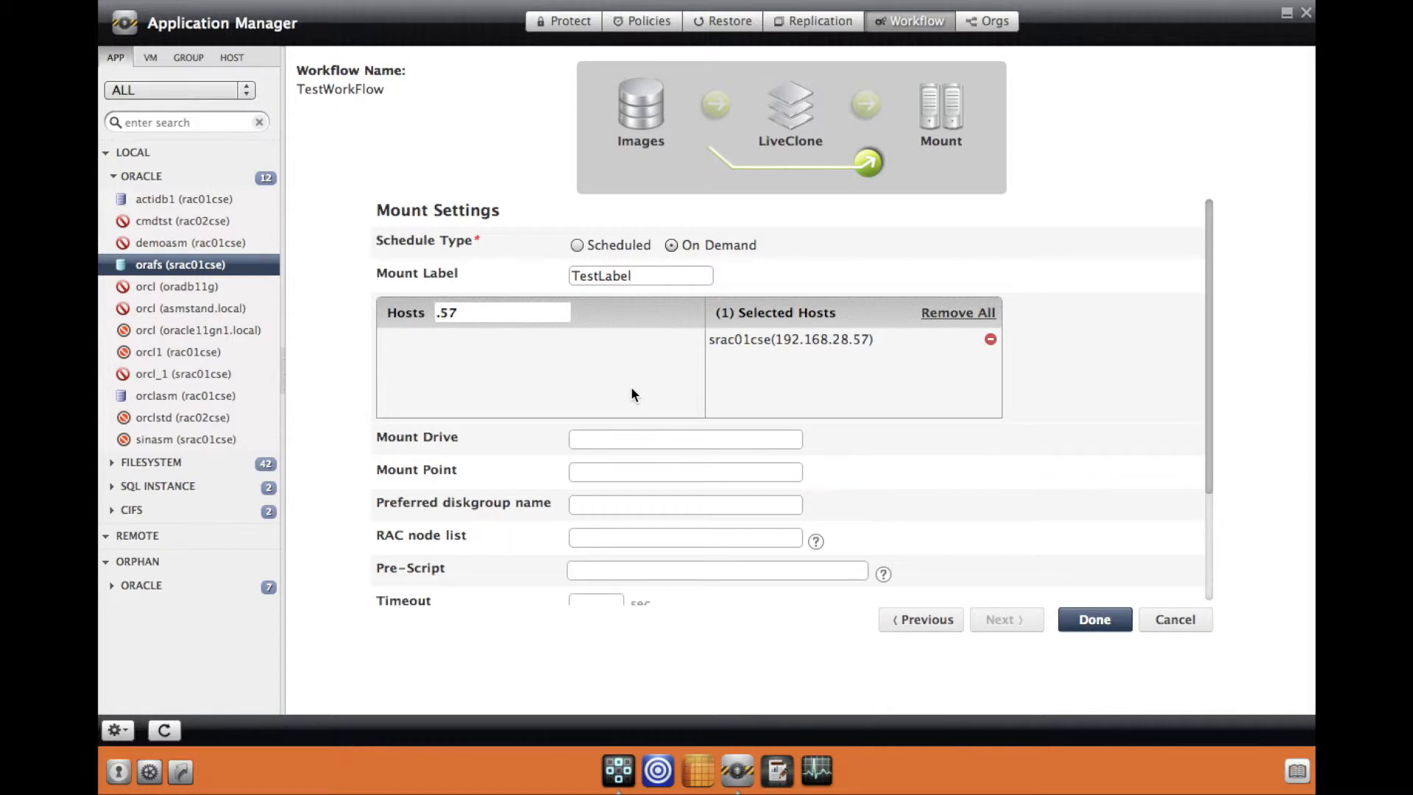
pyautogui.click(628, 468)
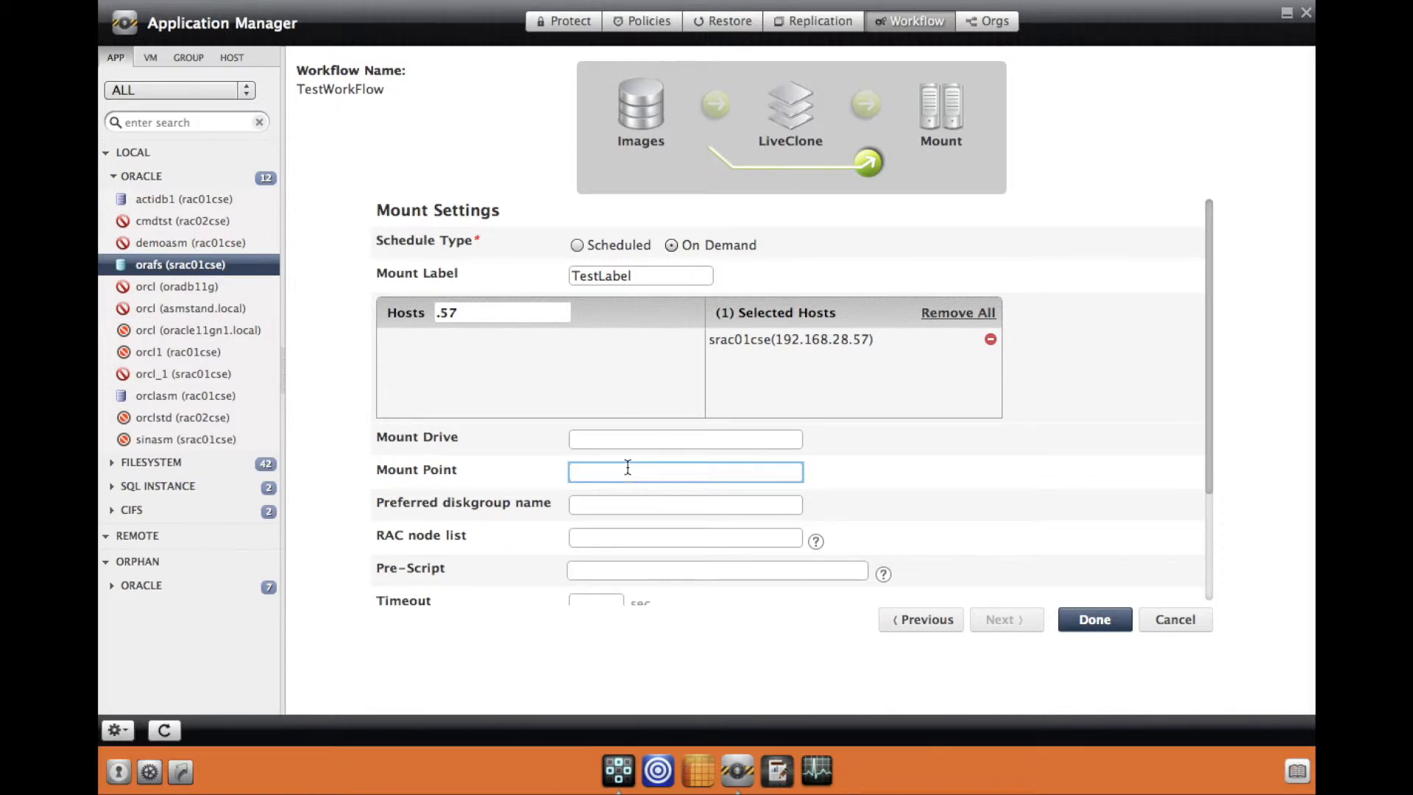
# Step: Enter /tgtdirmnt as the mount point, leaving diskgroup name and RAC node list blank
pyautogui.write('/tgtdirmnt')
pyautogui.click(639, 506)
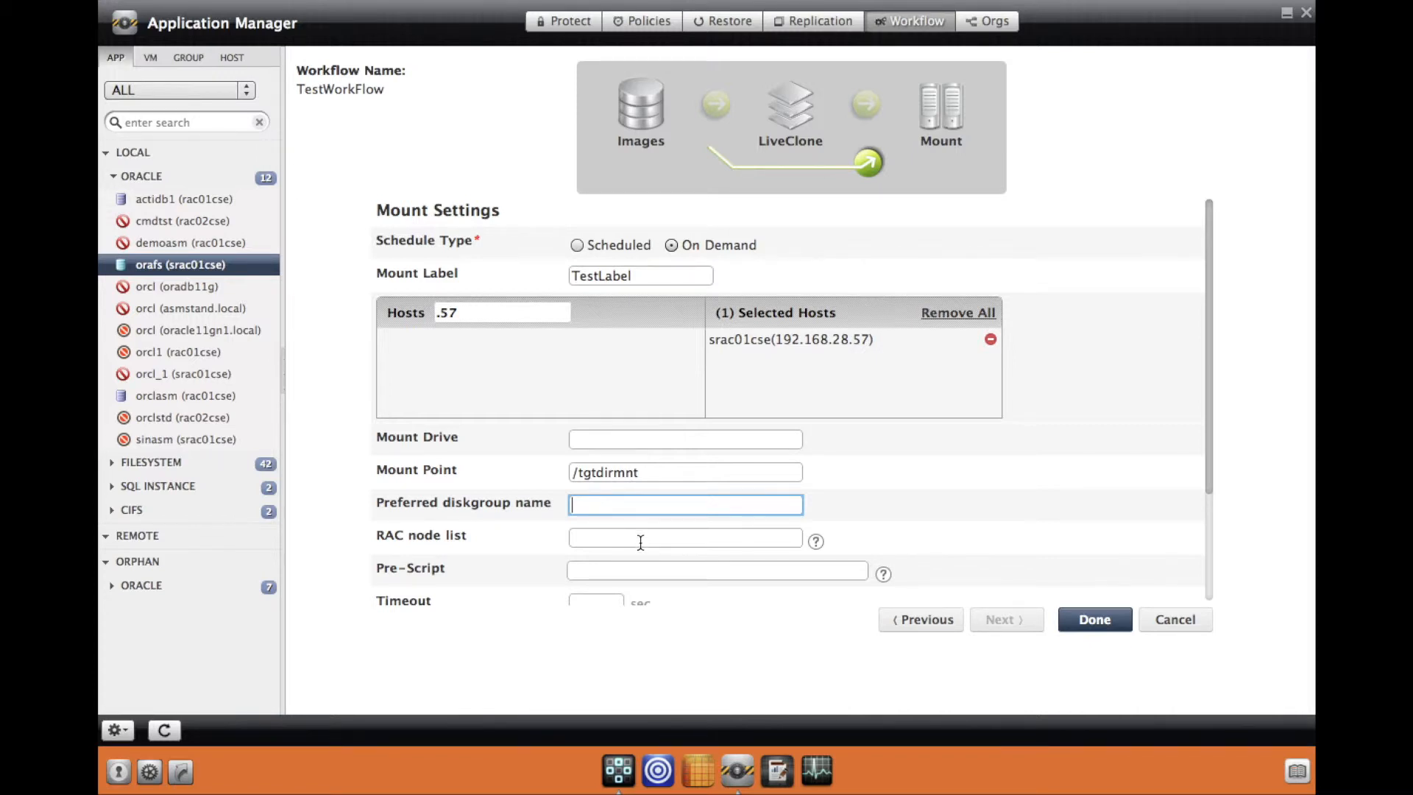
pyautogui.click(641, 543)
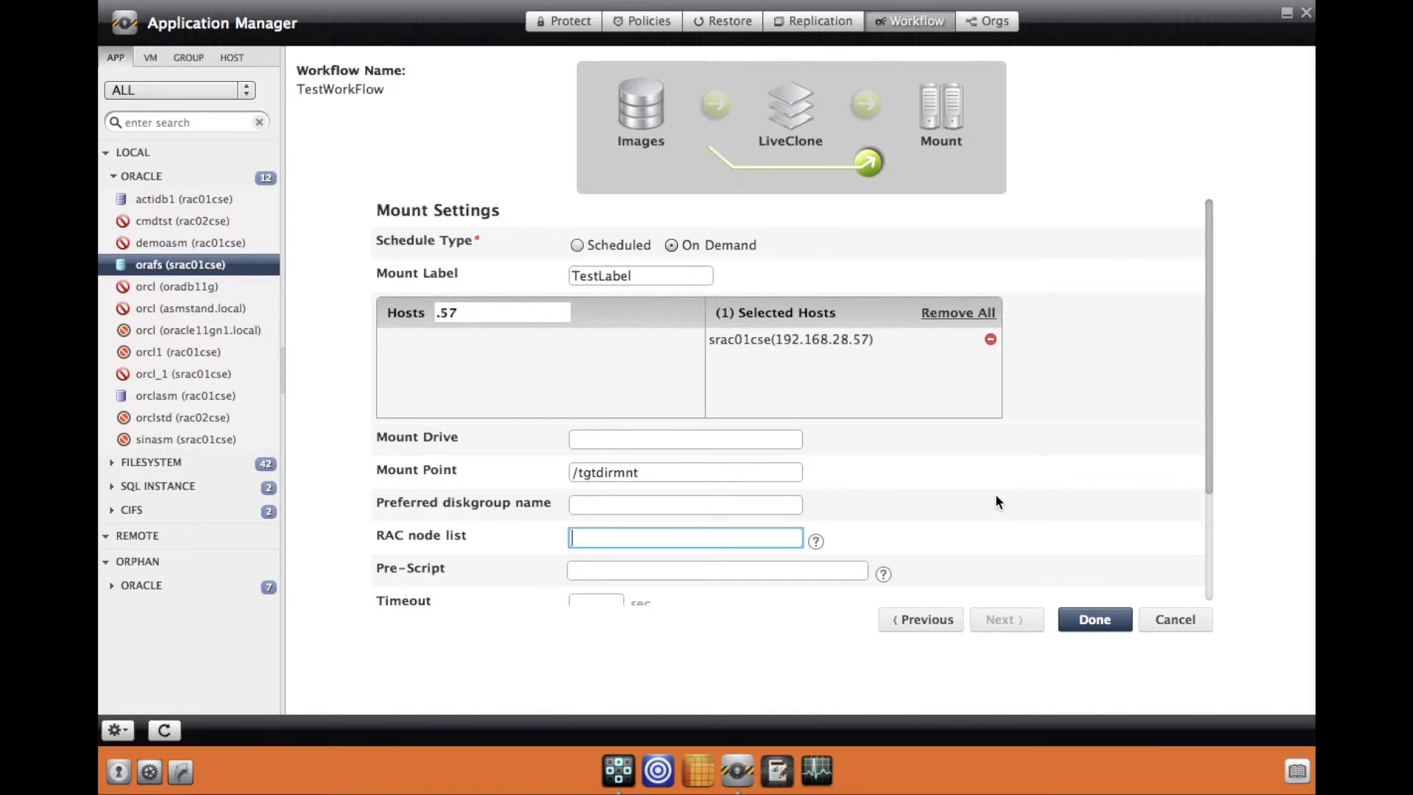
pyautogui.scroll(-3, 996, 497)
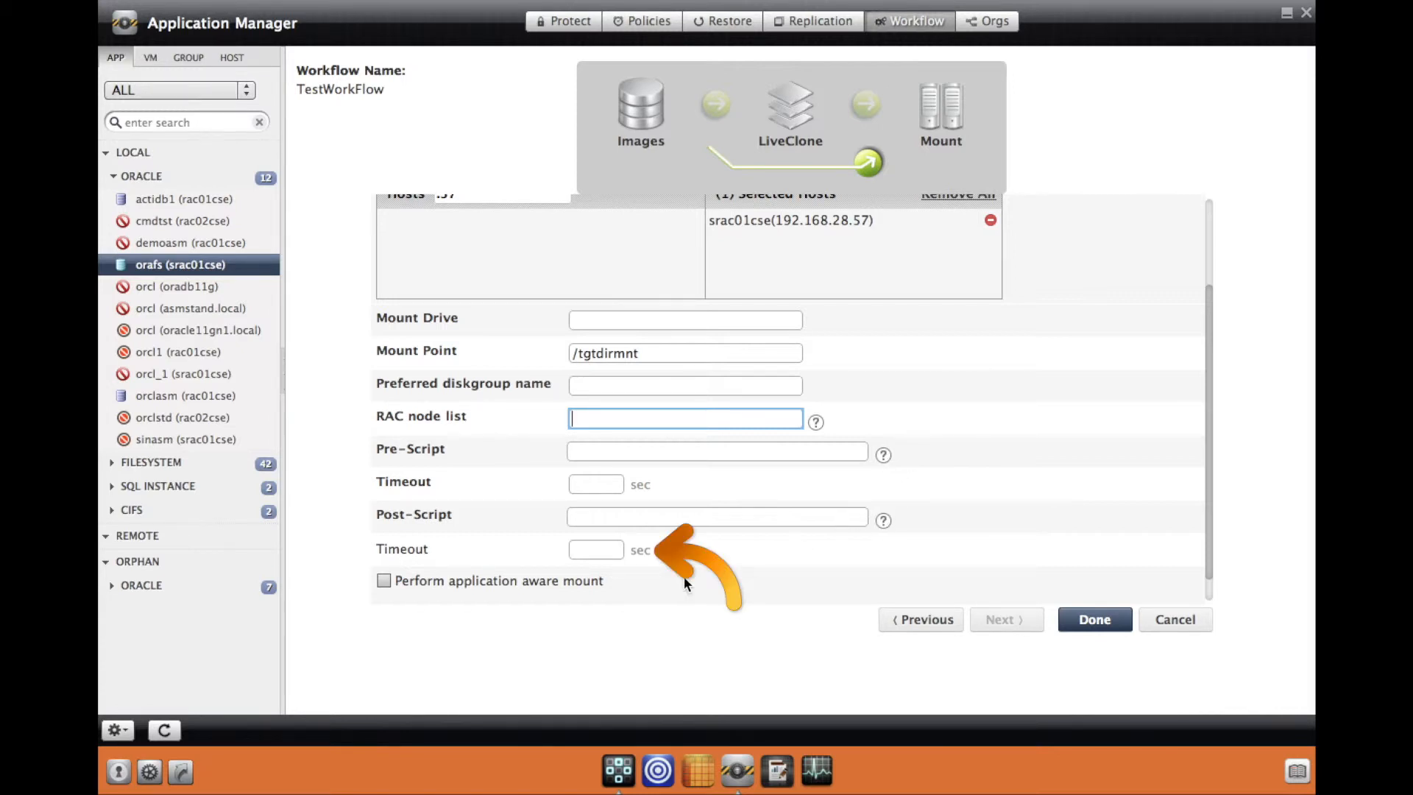
# Step: Turn on application-aware mount and review the Target Database SID help
pyautogui.click(394, 580)
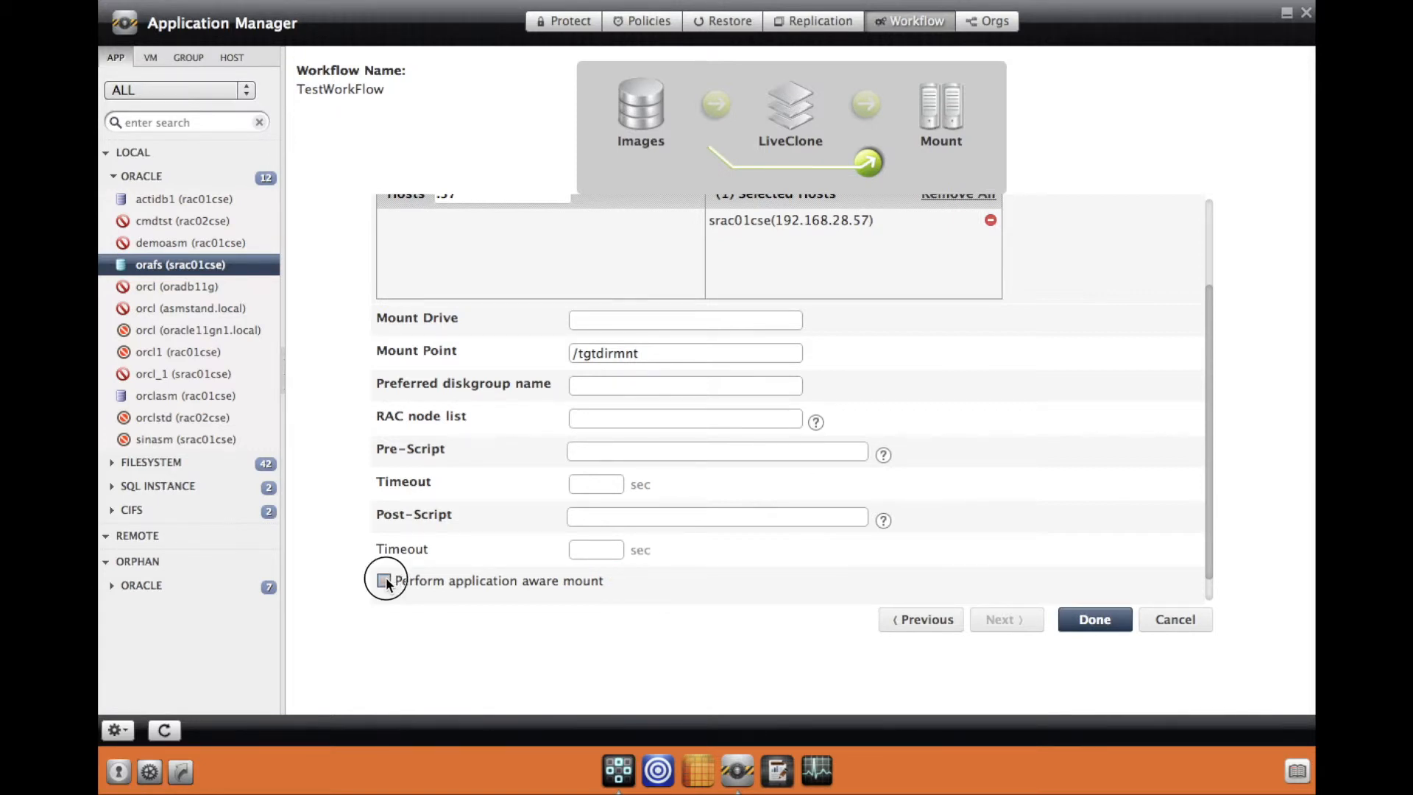
pyautogui.click(392, 576)
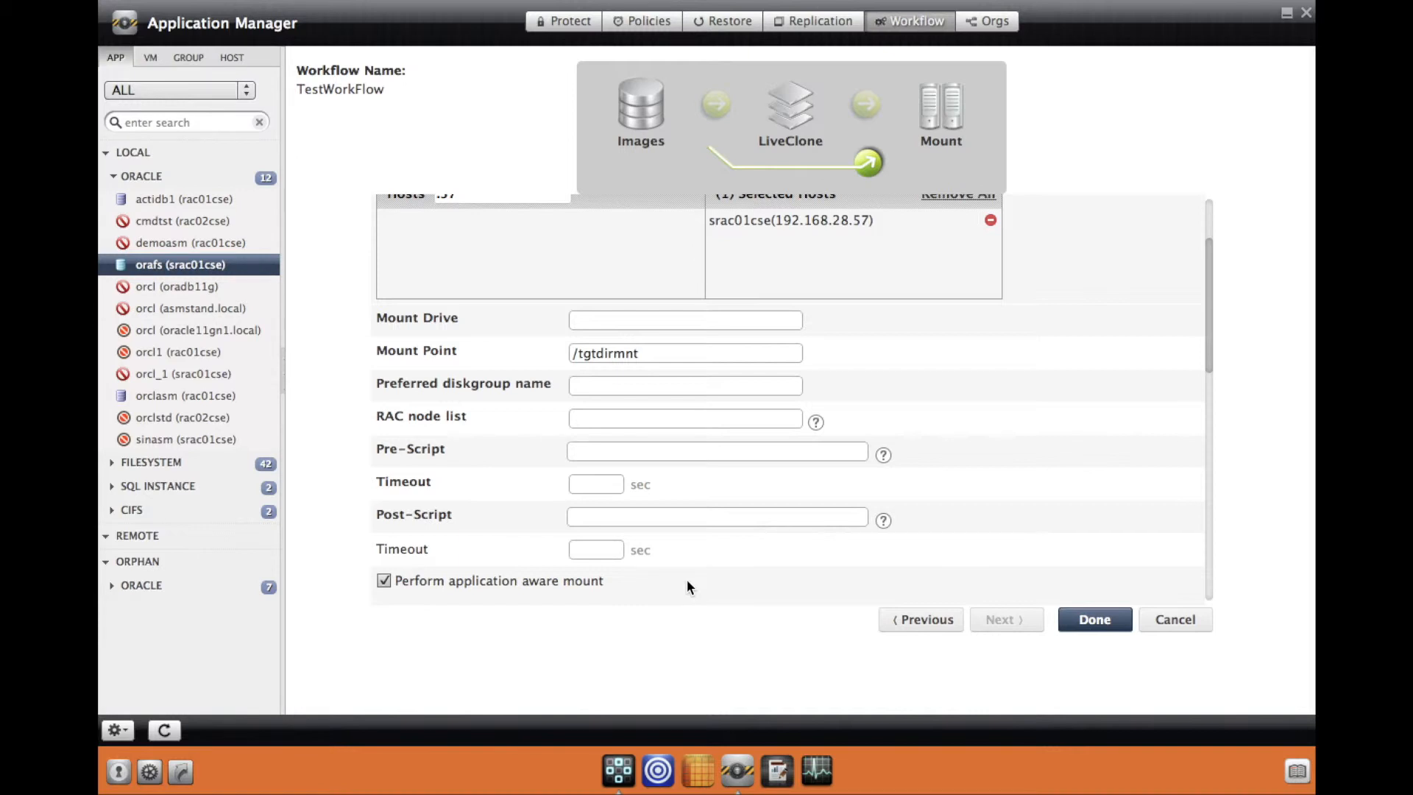
pyautogui.scroll(-4, 686, 587)
pyautogui.scroll(-1, 687, 587)
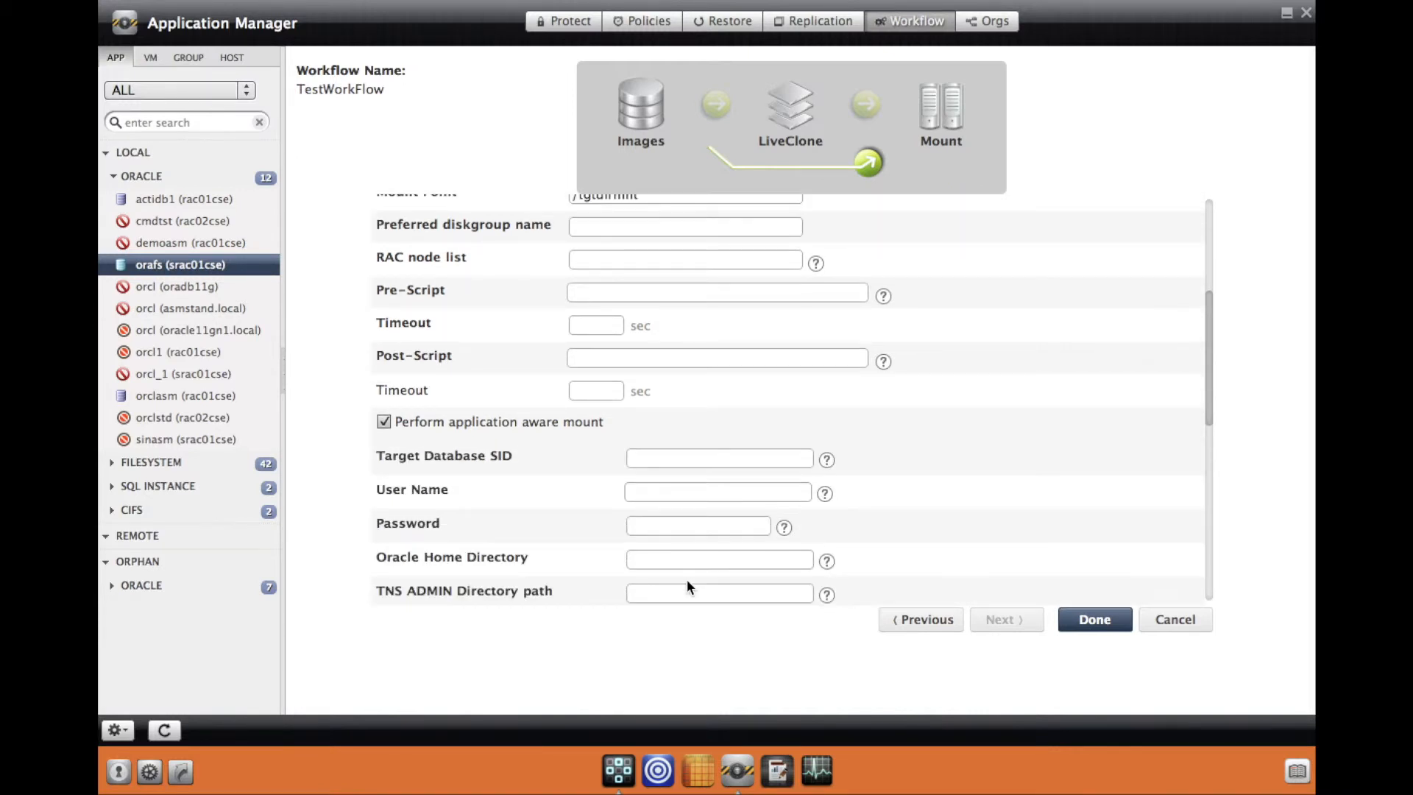
pyautogui.scroll(-5, 686, 582)
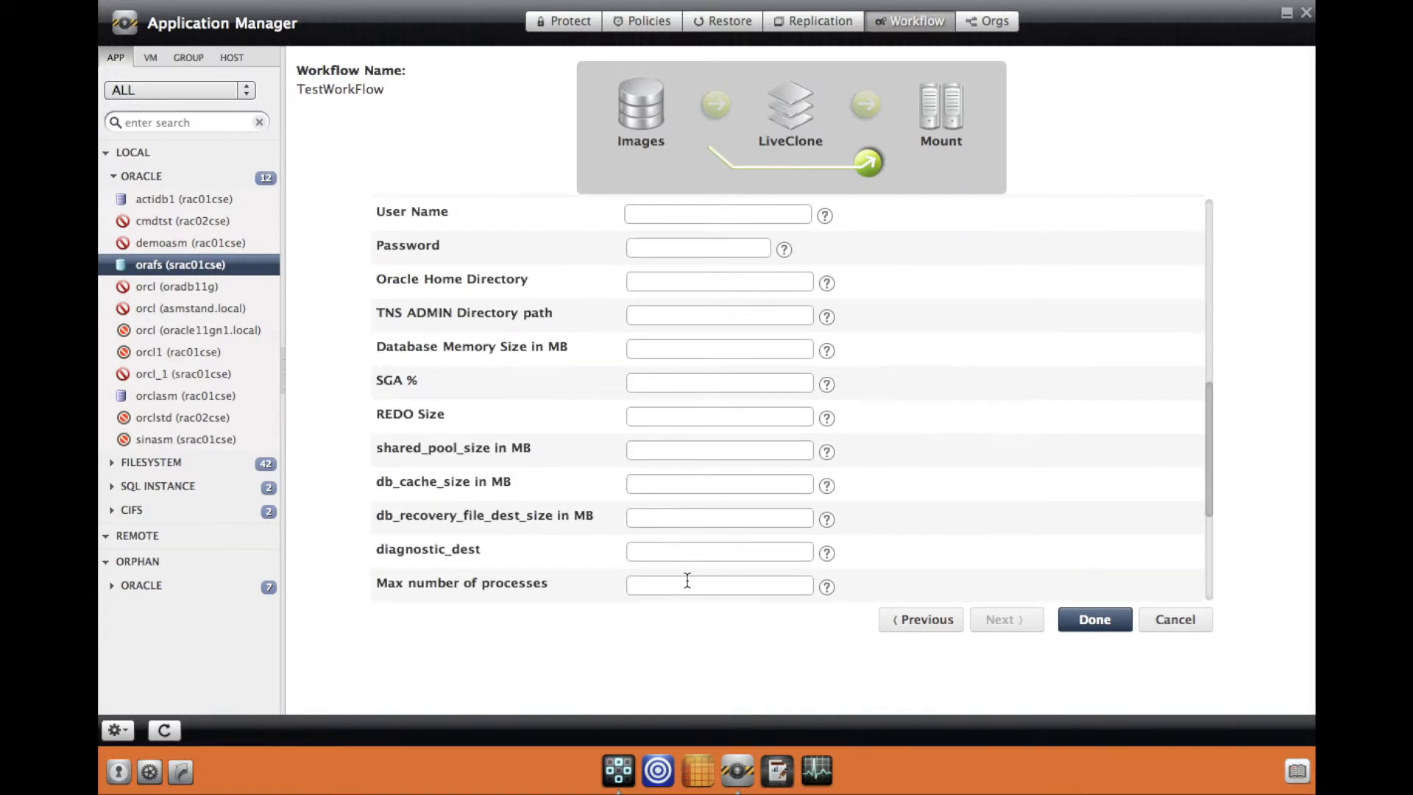
pyautogui.scroll(1, 686, 581)
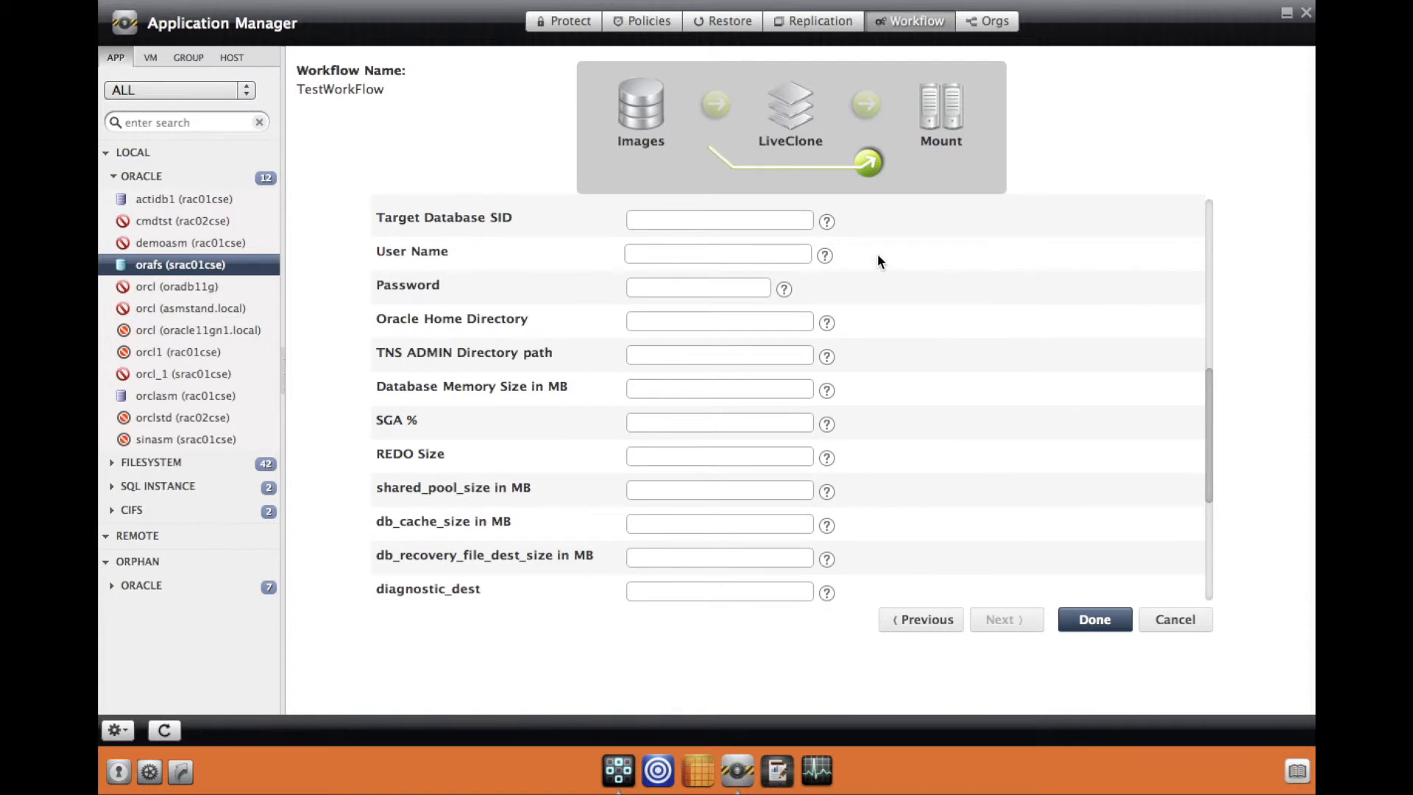
pyautogui.click(827, 222)
pyautogui.moveTo(830, 322)
pyautogui.moveTo(825, 359)
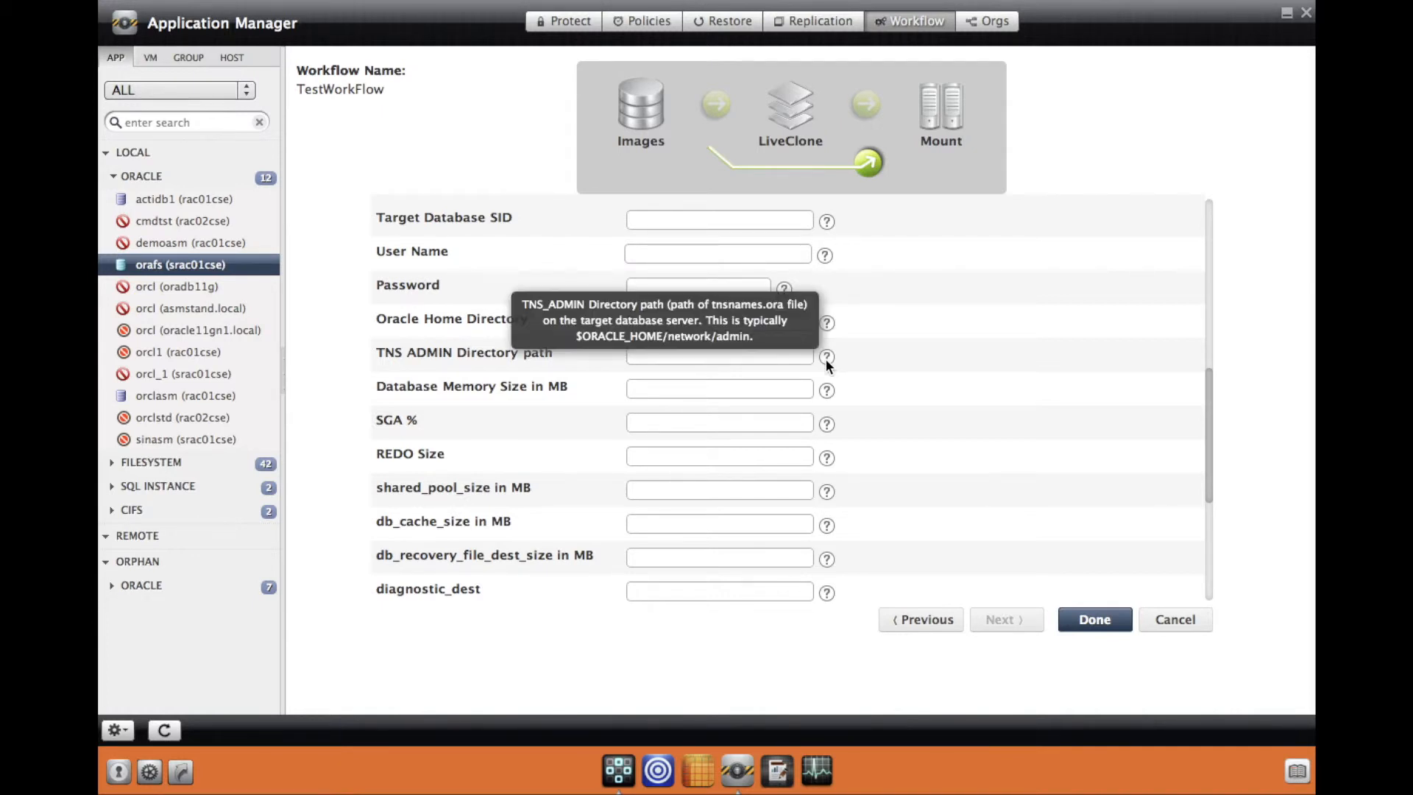
# Step: Enter SID demodb, user oracle, Oracle home .../dbhome_1 and TNS_ADMIN .../dbhome_1/network/admin
pyautogui.click(696, 218)
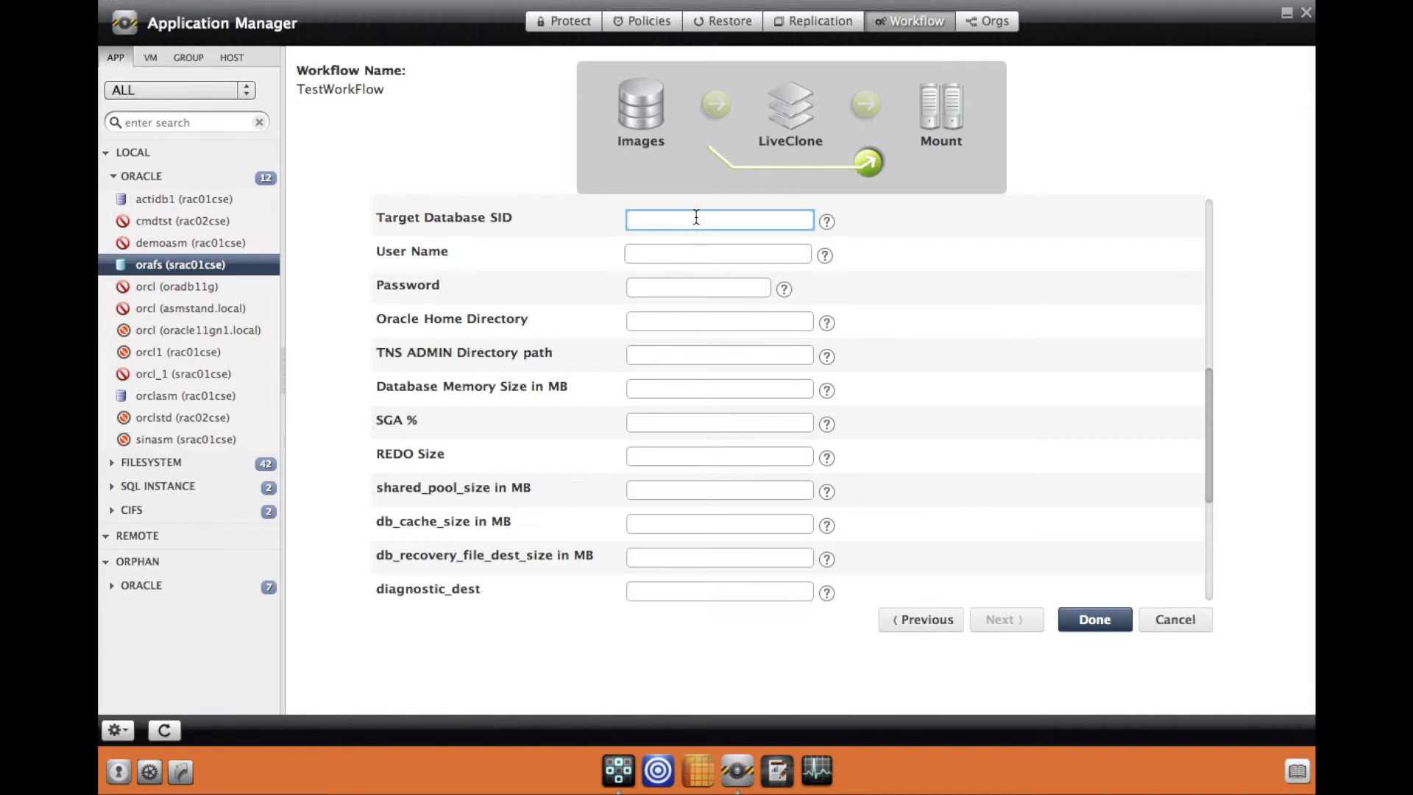
pyautogui.write('demo')
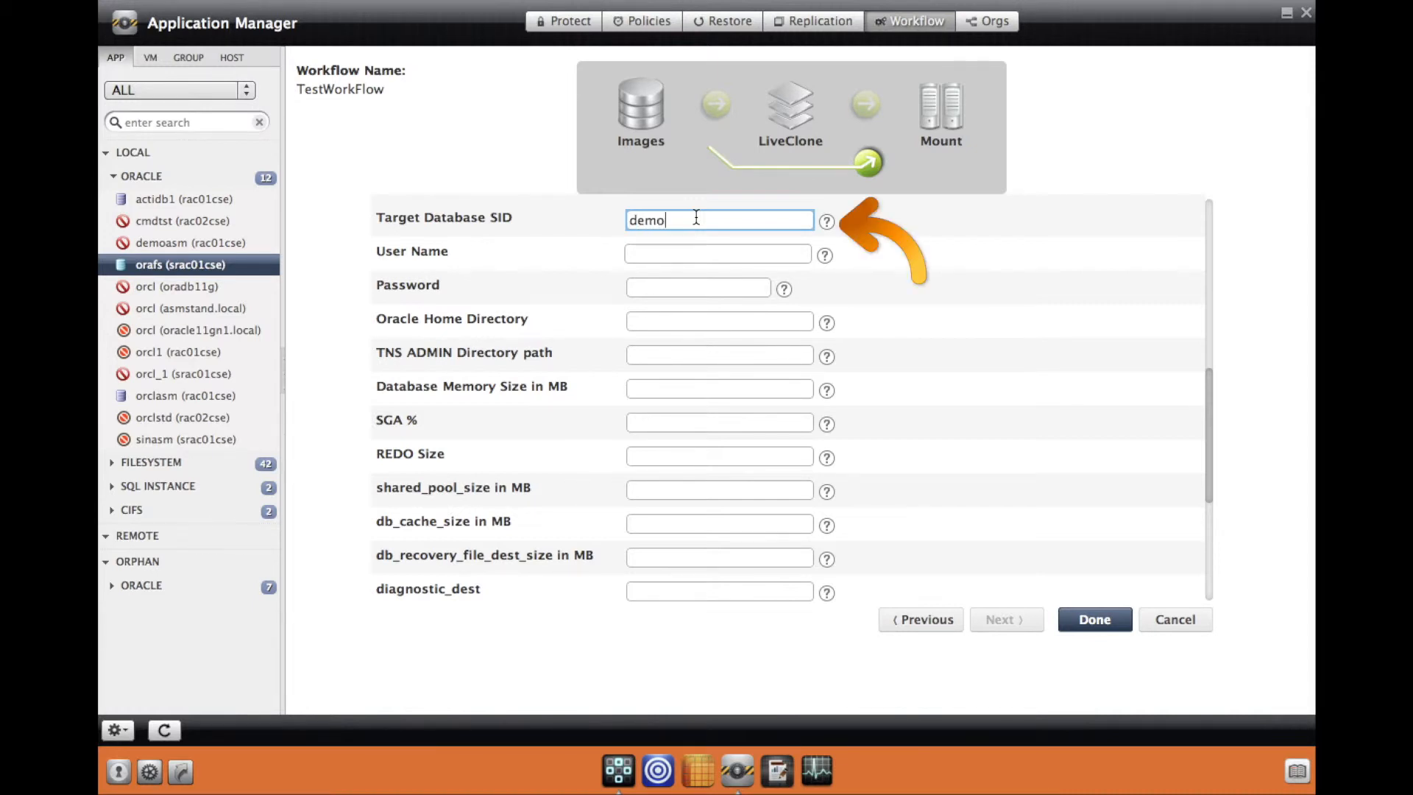
pyautogui.write('db')
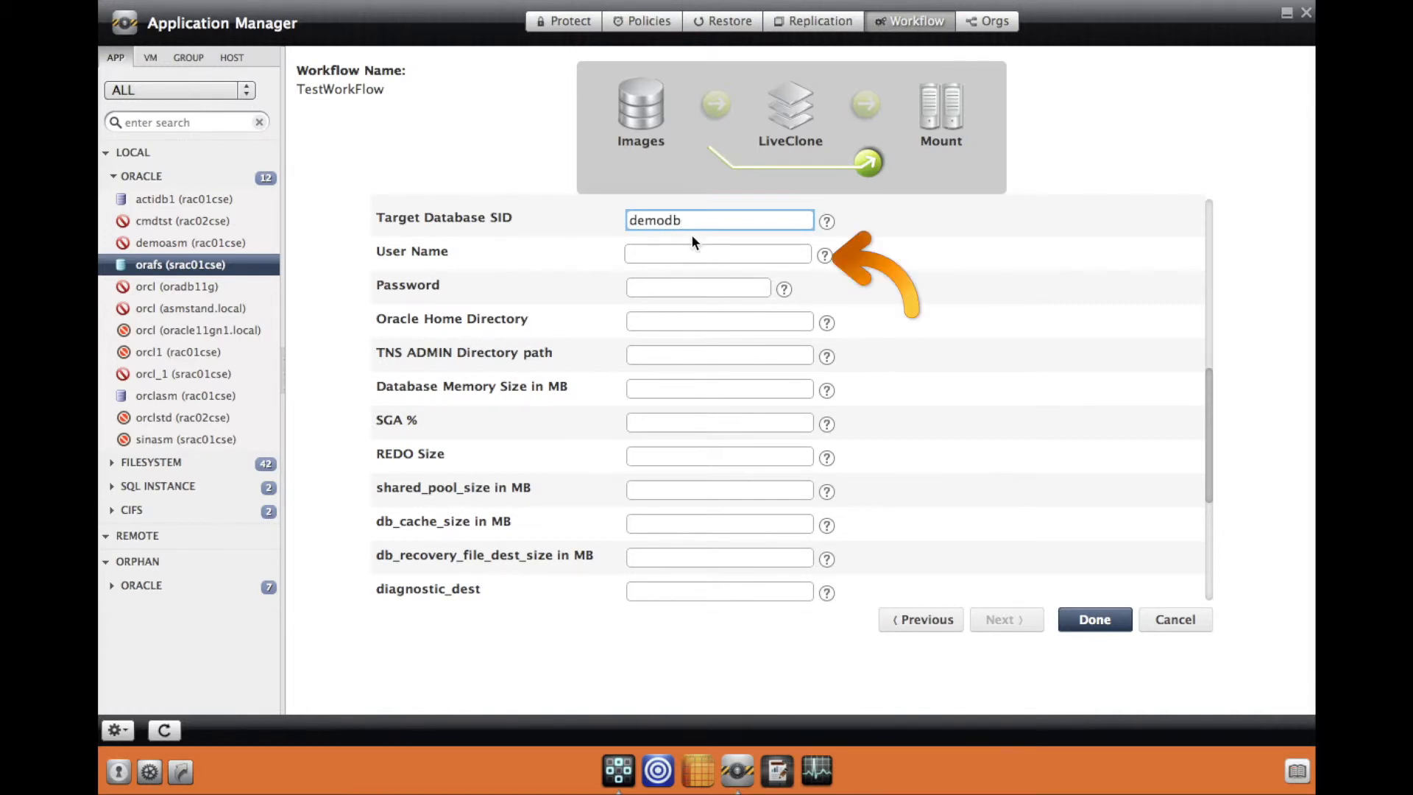
pyautogui.click(678, 257)
pyautogui.write('oracle')
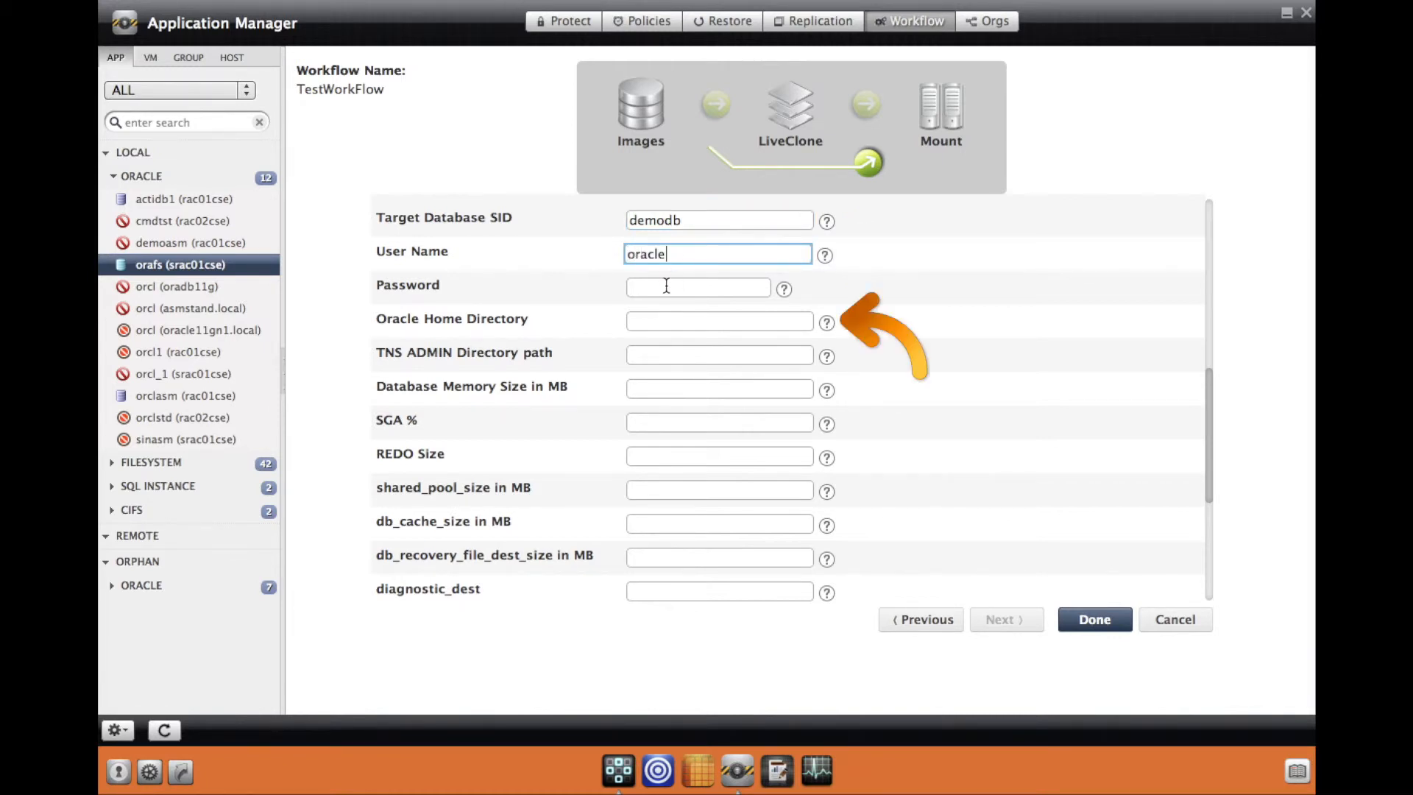
pyautogui.click(656, 319)
pyautogui.hotkey('ctrl', 'v')
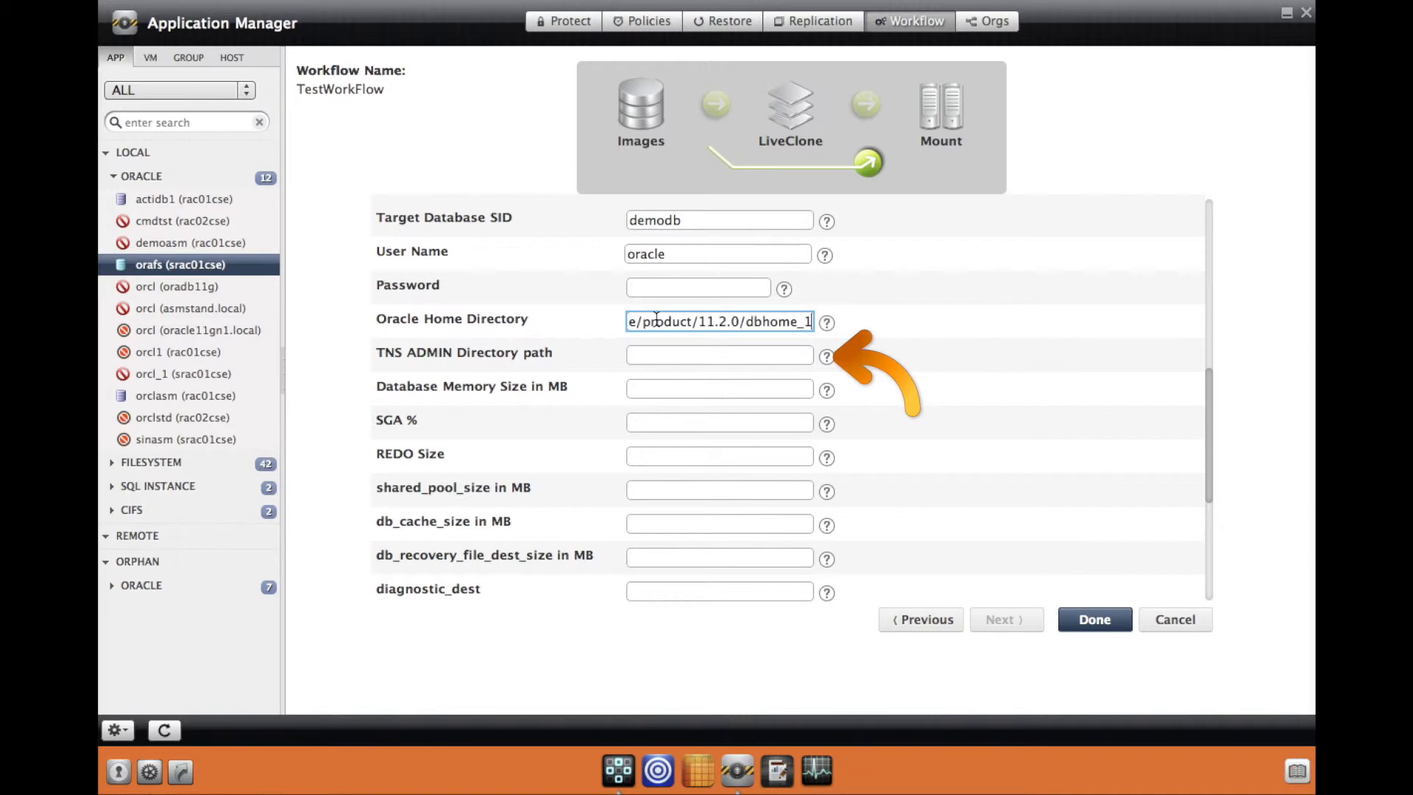
pyautogui.click(656, 352)
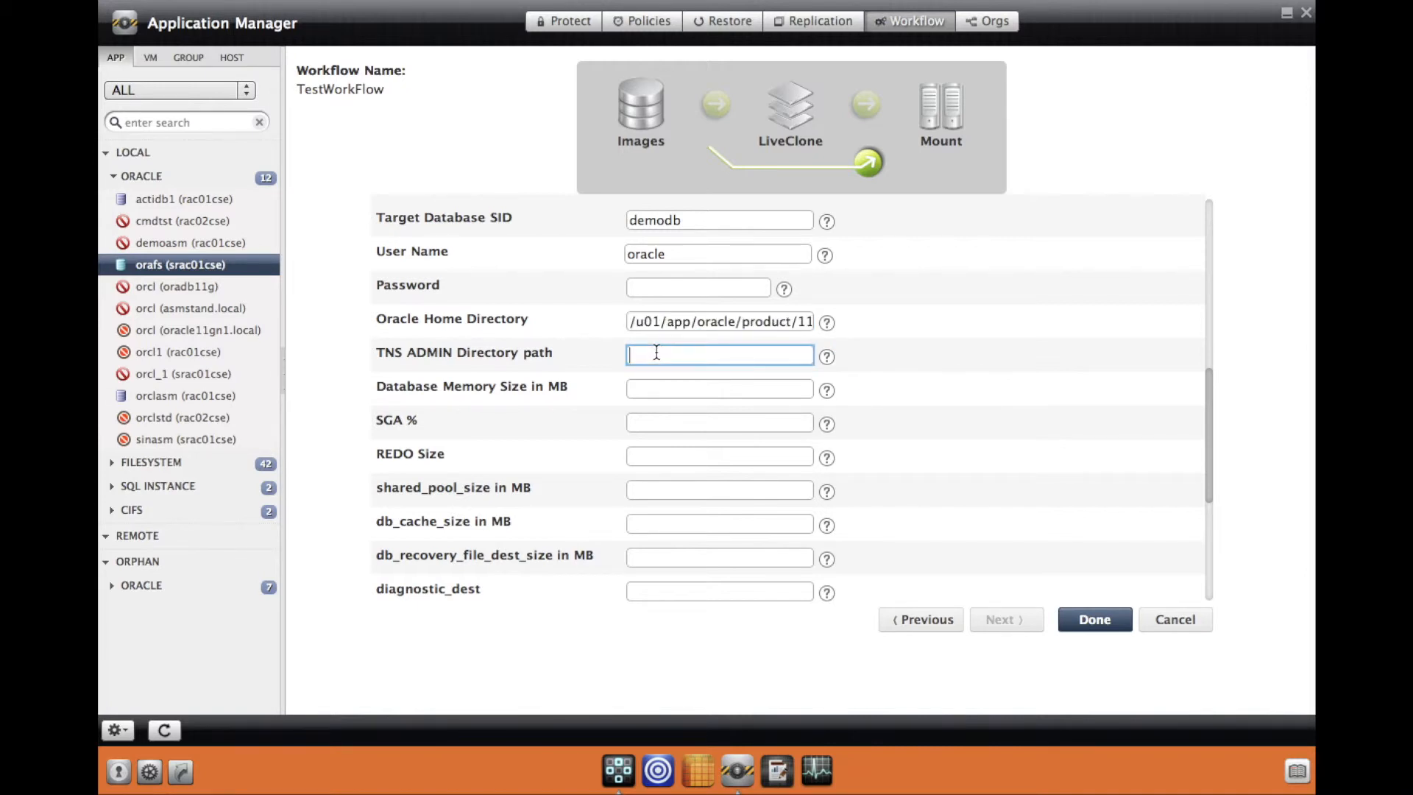
pyautogui.hotkey('ctrl', 'v')
pyautogui.write('/network/admin')
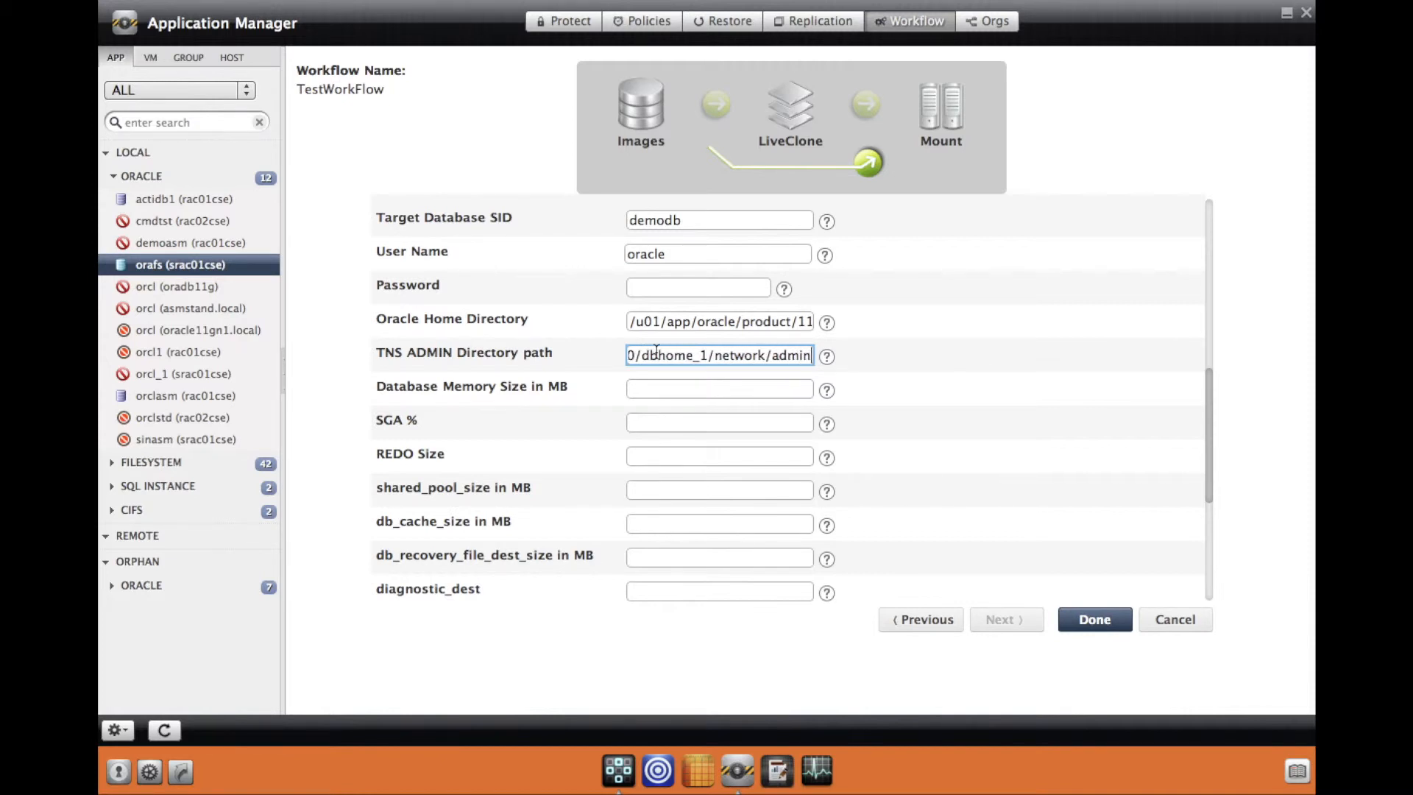
pyautogui.click(937, 370)
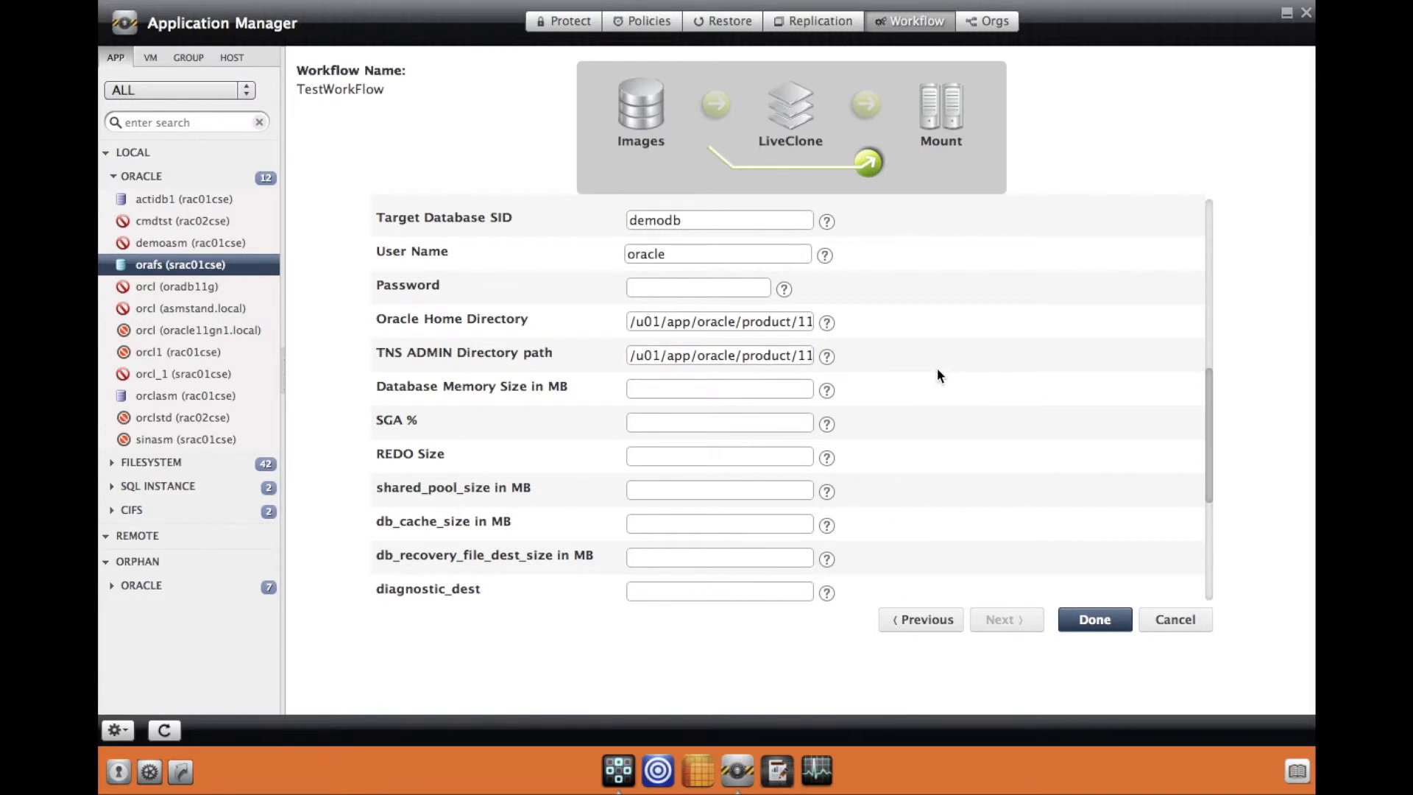
# Step: Enable the Stand Alone Non-RAC option, keeping Restore with Recovery on
pyautogui.scroll(-8, 937, 370)
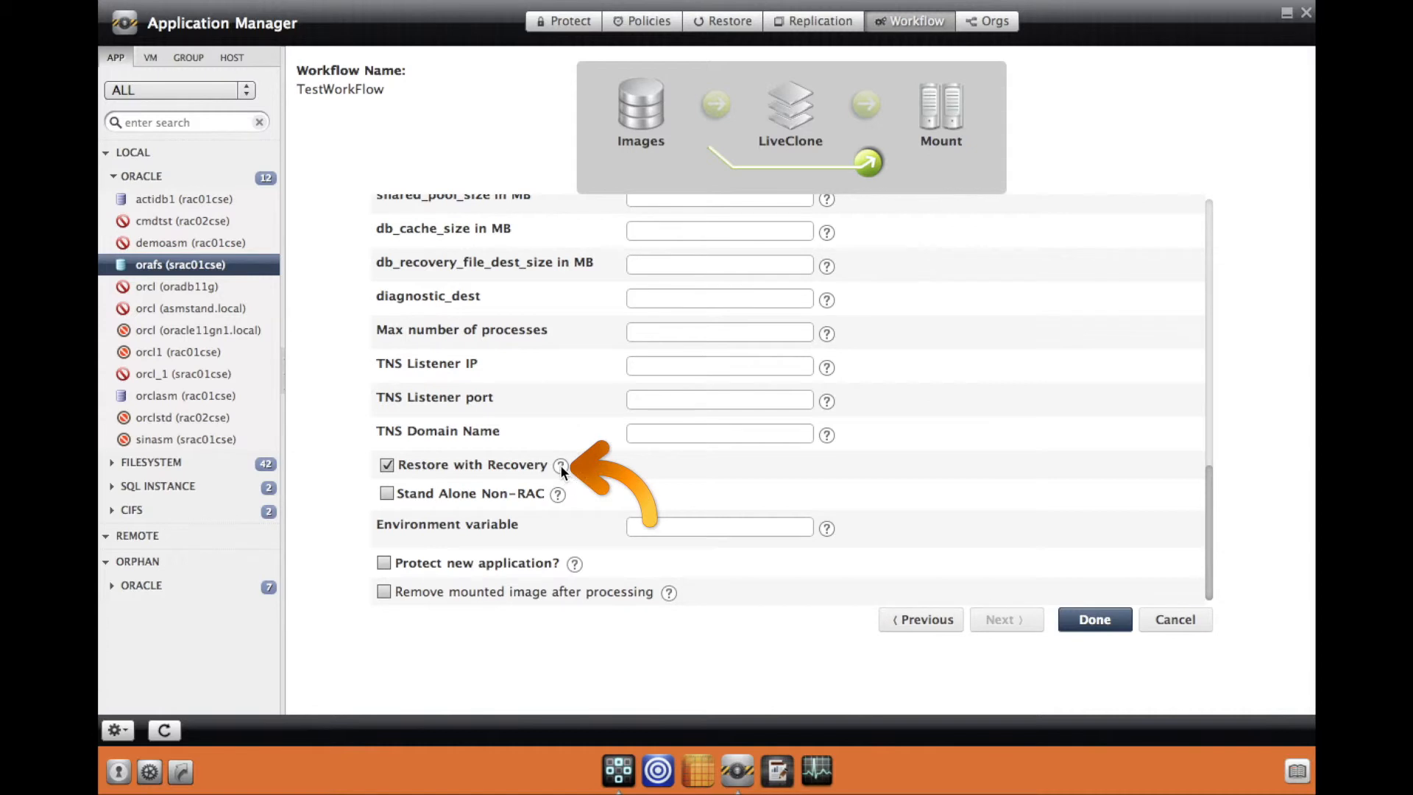
pyautogui.moveTo(559, 465)
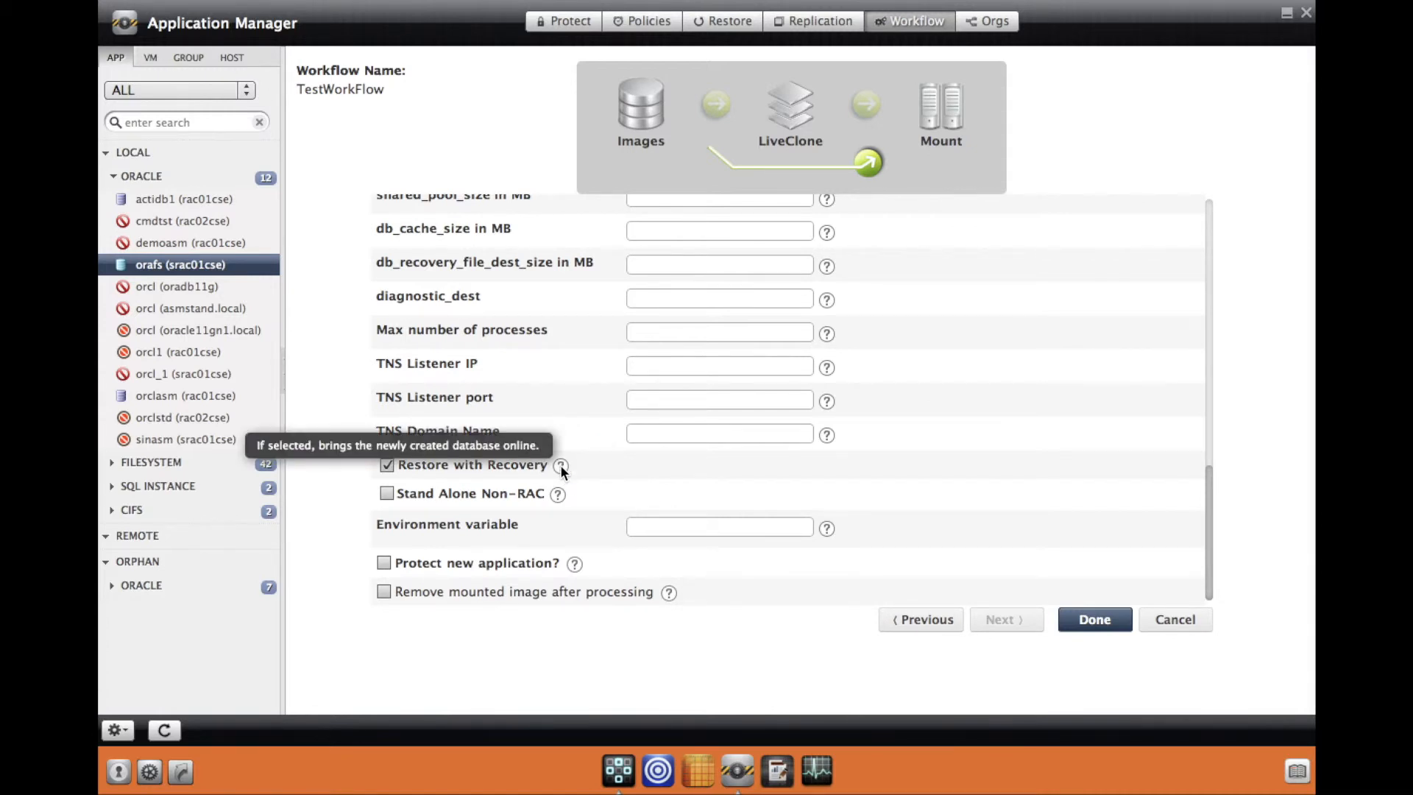
pyautogui.moveTo(557, 494)
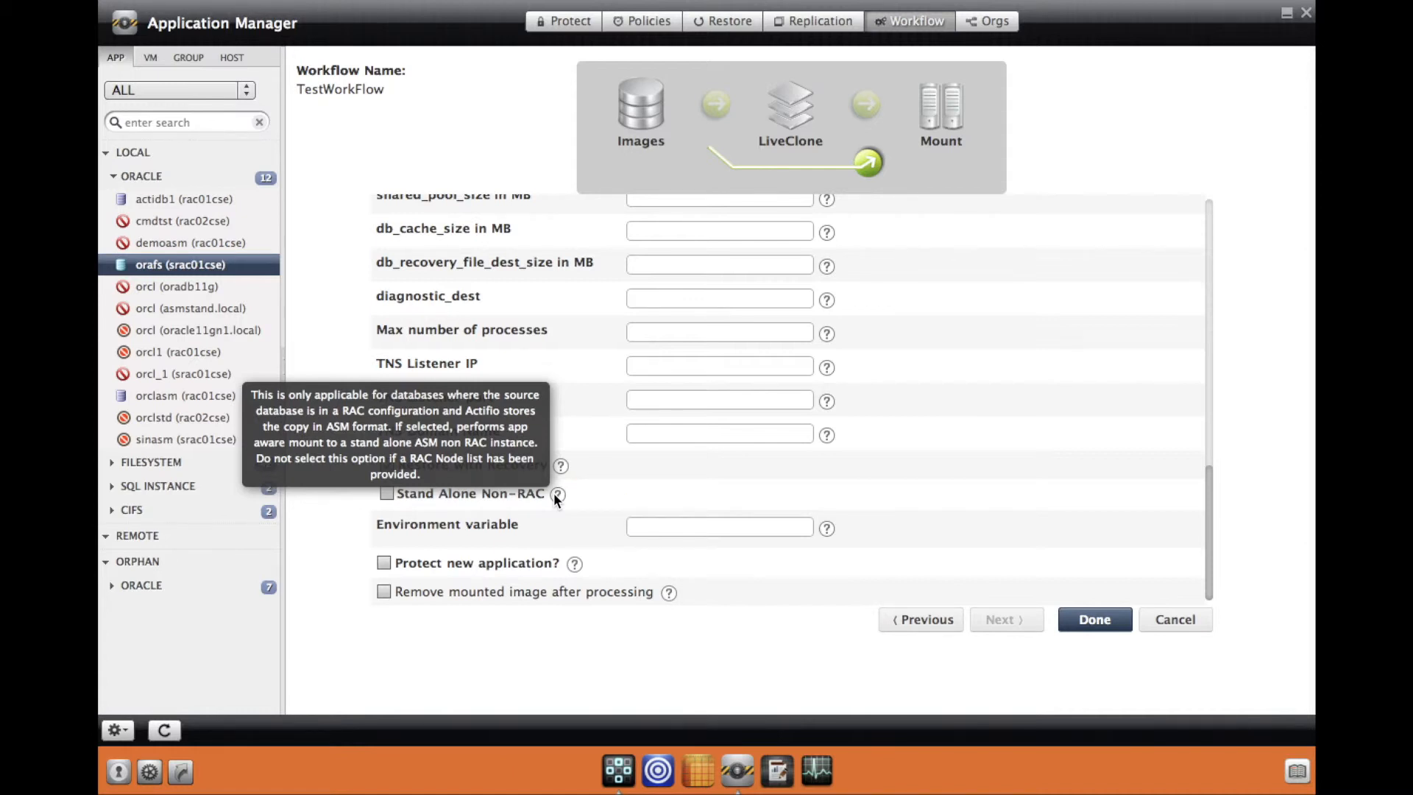
pyautogui.click(386, 493)
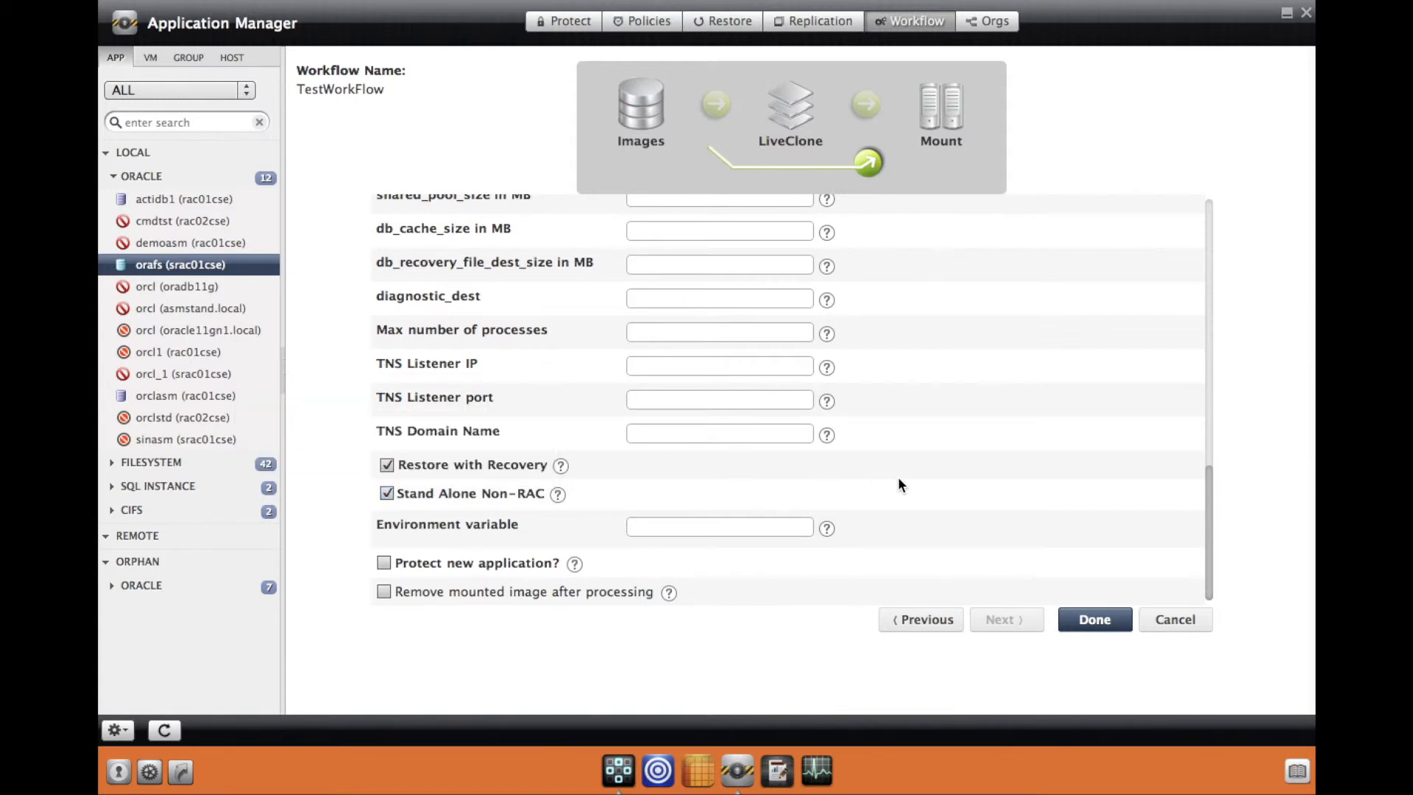
pyautogui.moveTo(824, 534)
pyautogui.moveTo(574, 568)
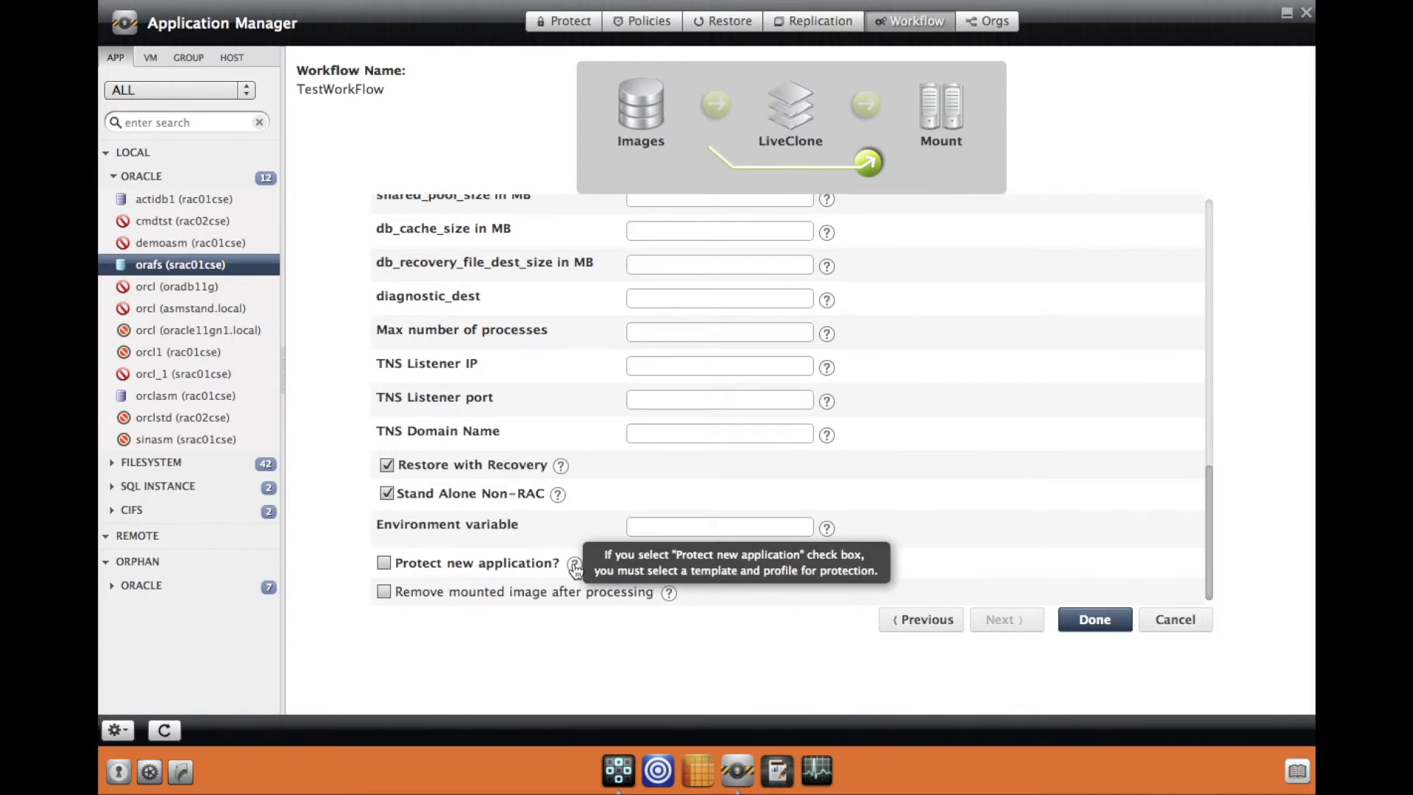
pyautogui.click(668, 594)
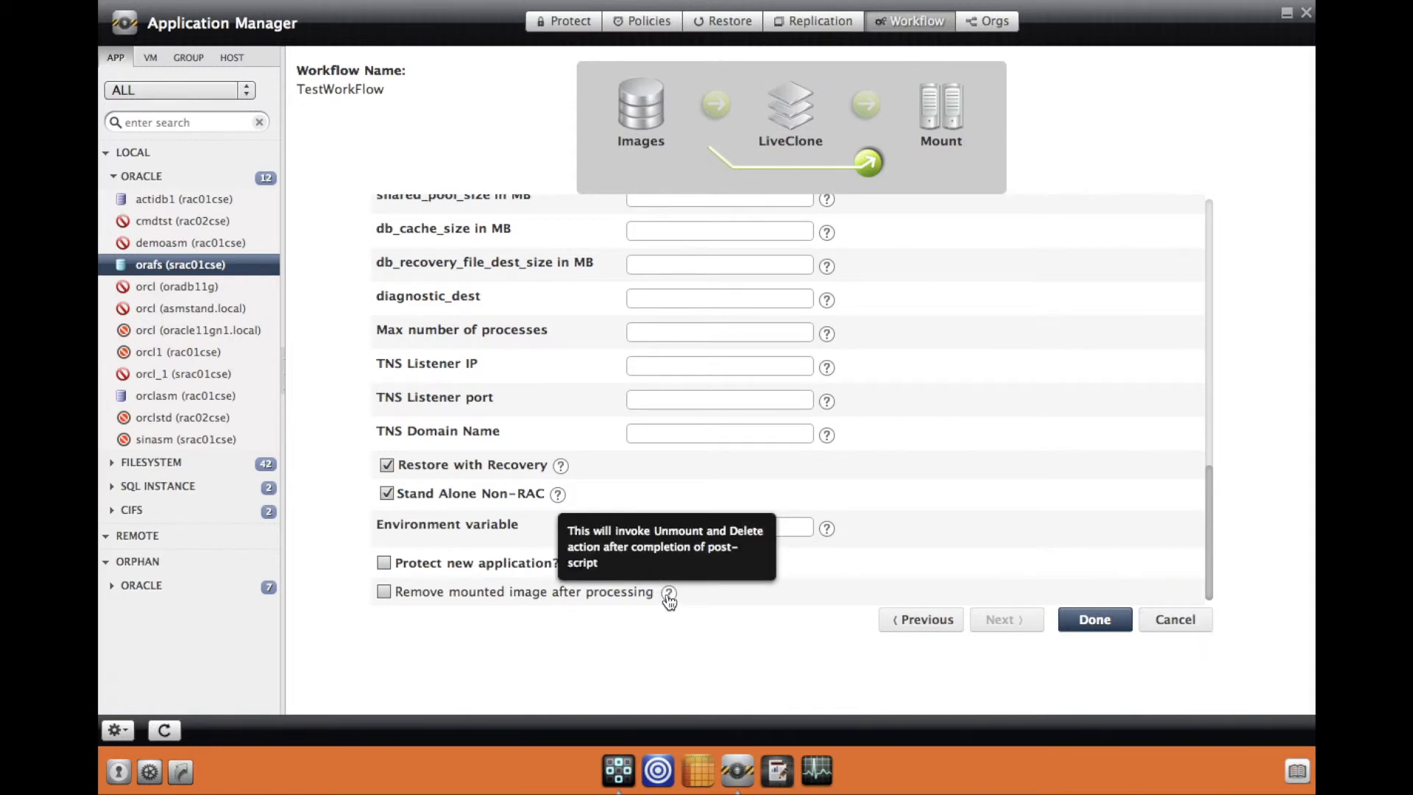
# Step: Save TestWorkFlow and bring up its Run Now settings
pyautogui.click(1097, 622)
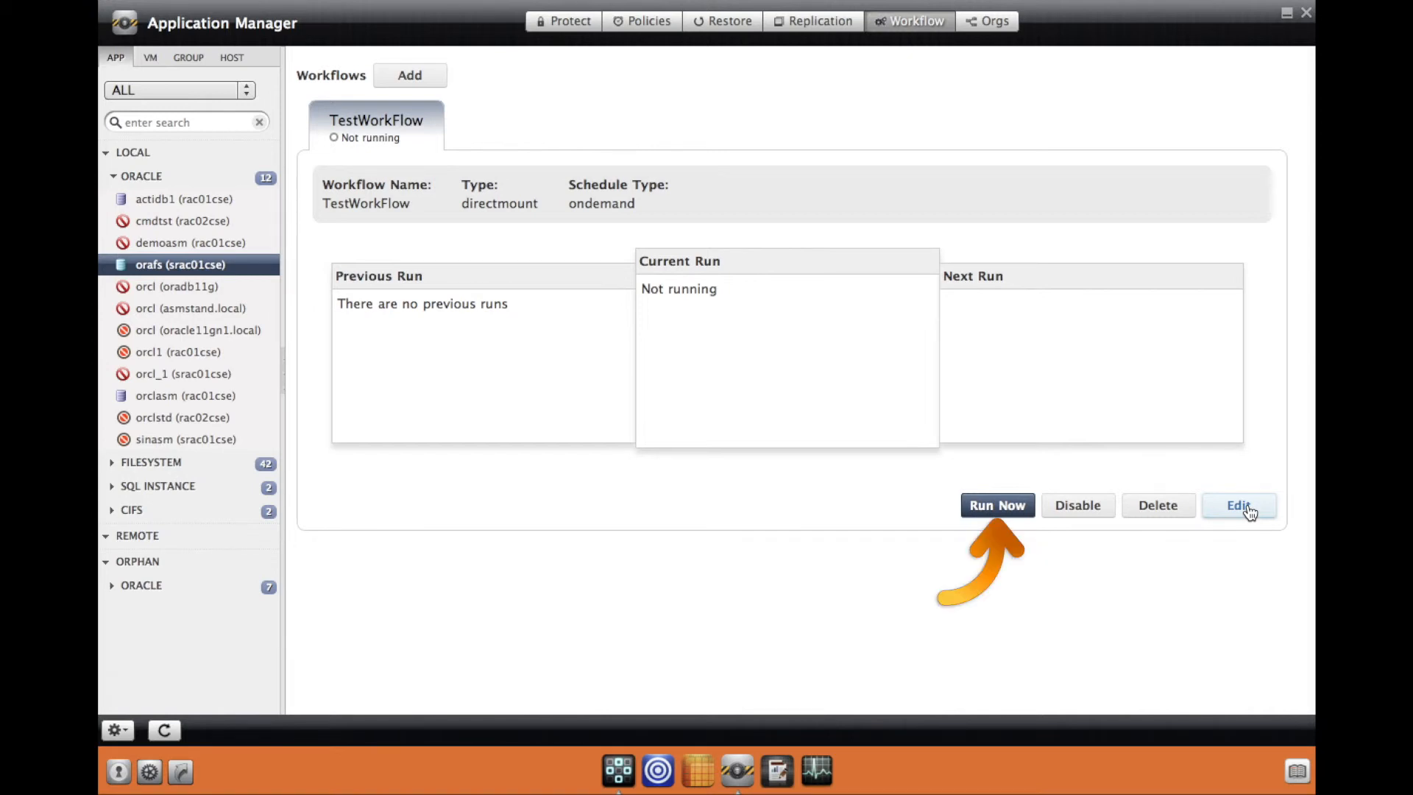
pyautogui.click(1019, 509)
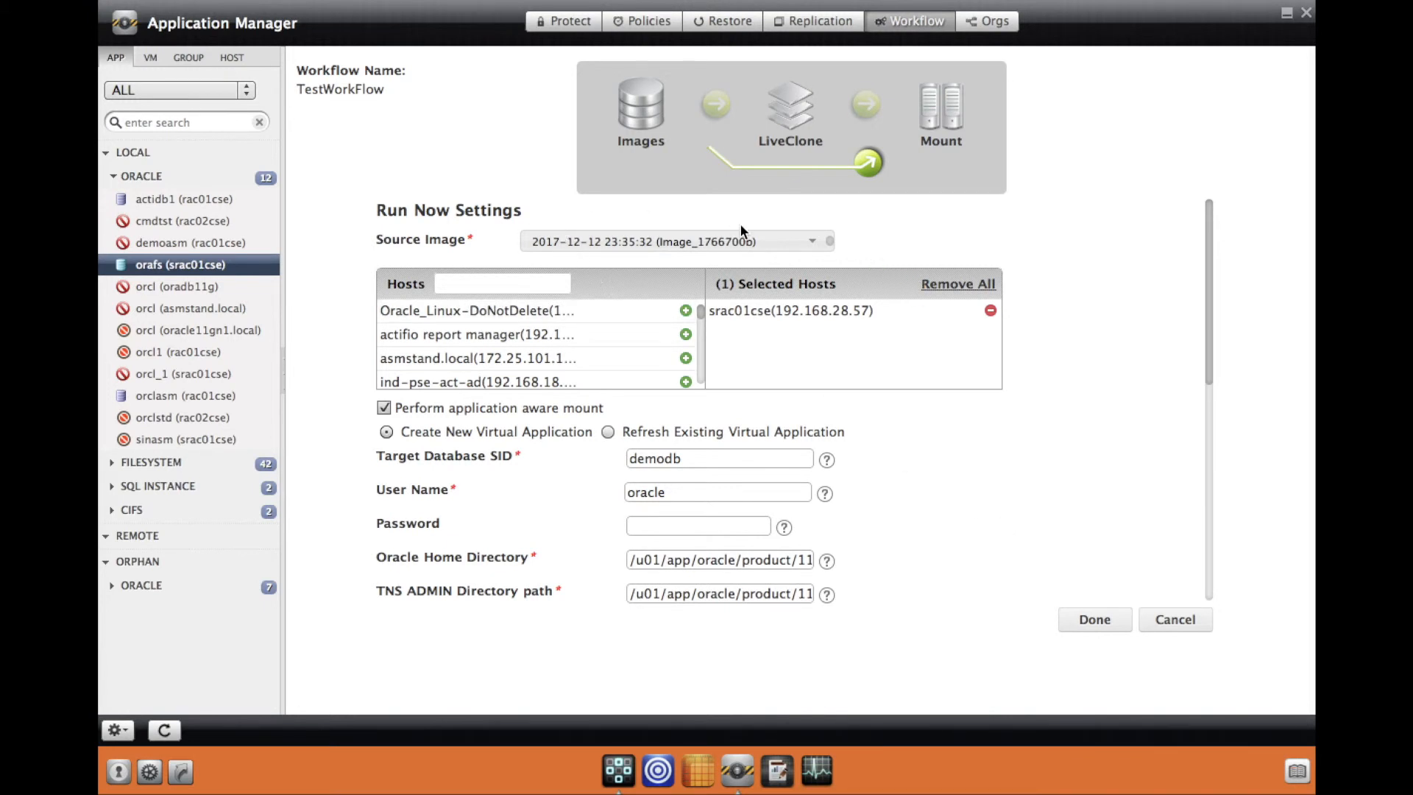
pyautogui.click(813, 242)
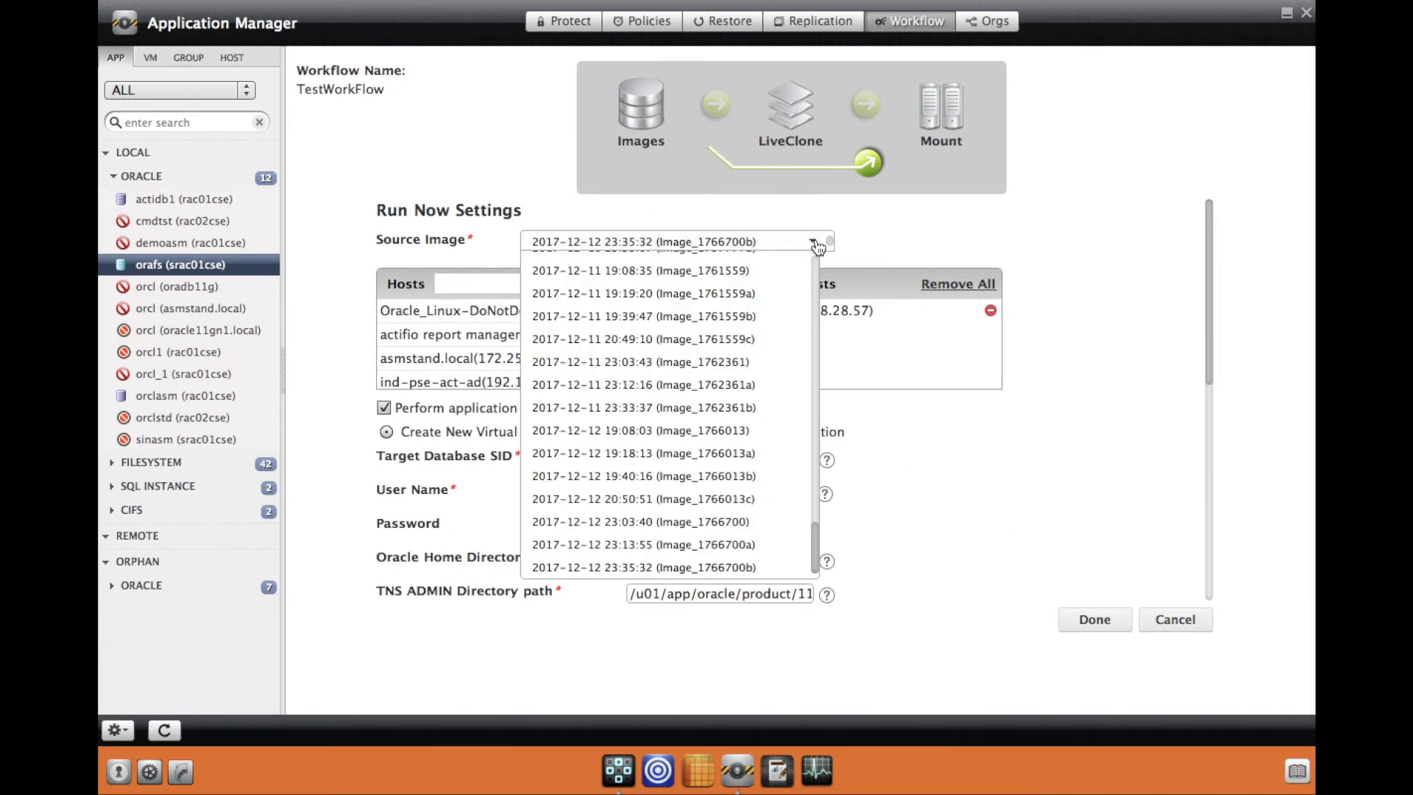
pyautogui.click(880, 241)
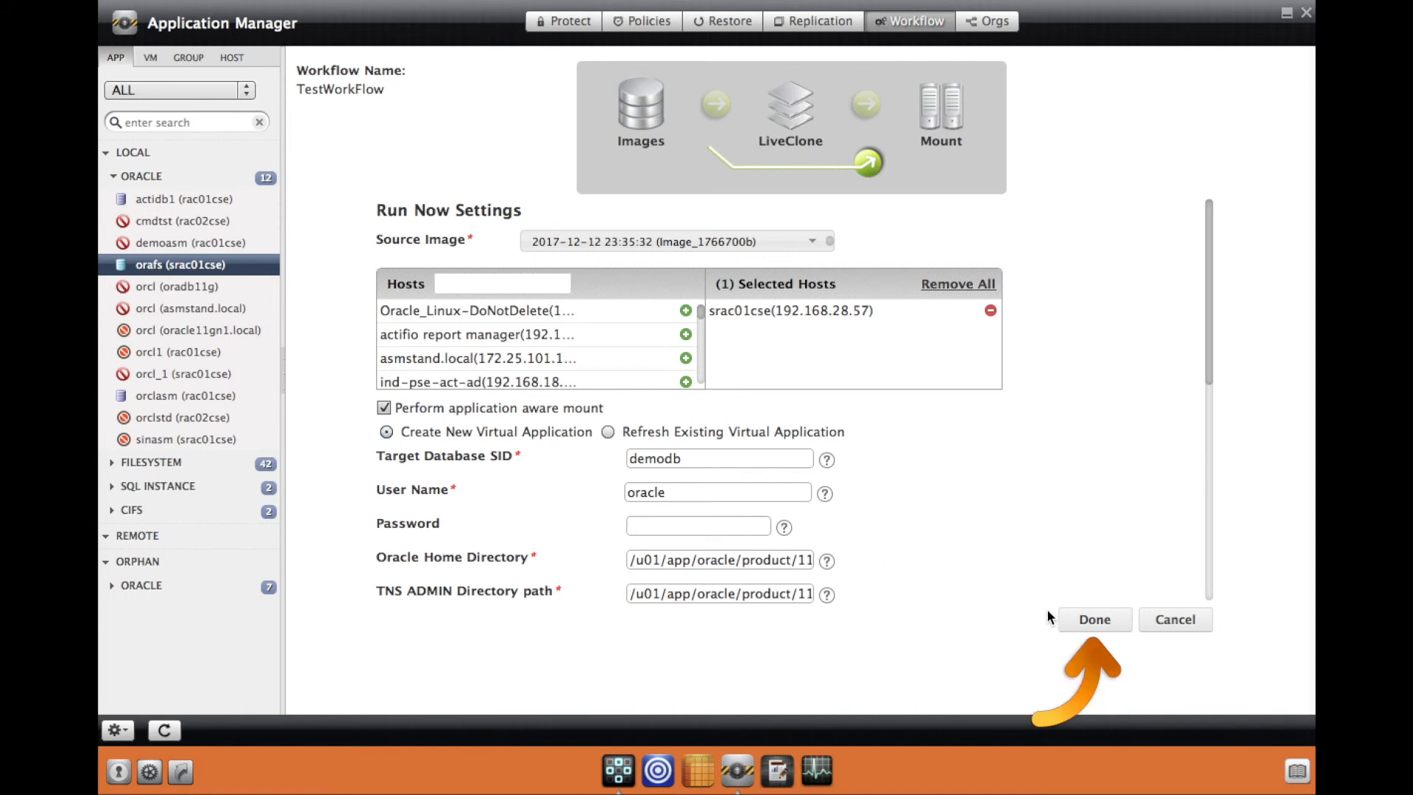
pyautogui.click(1094, 620)
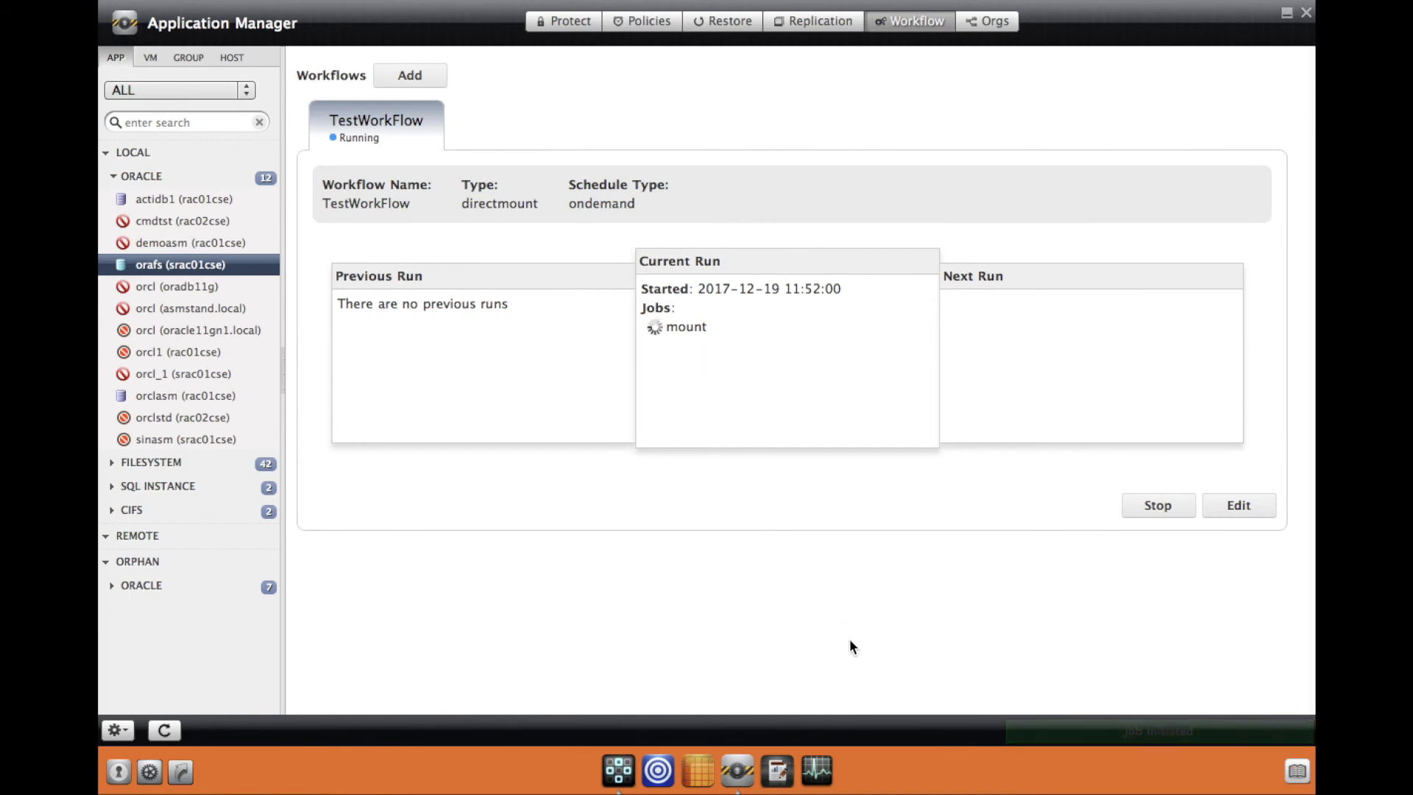
pyautogui.click(823, 762)
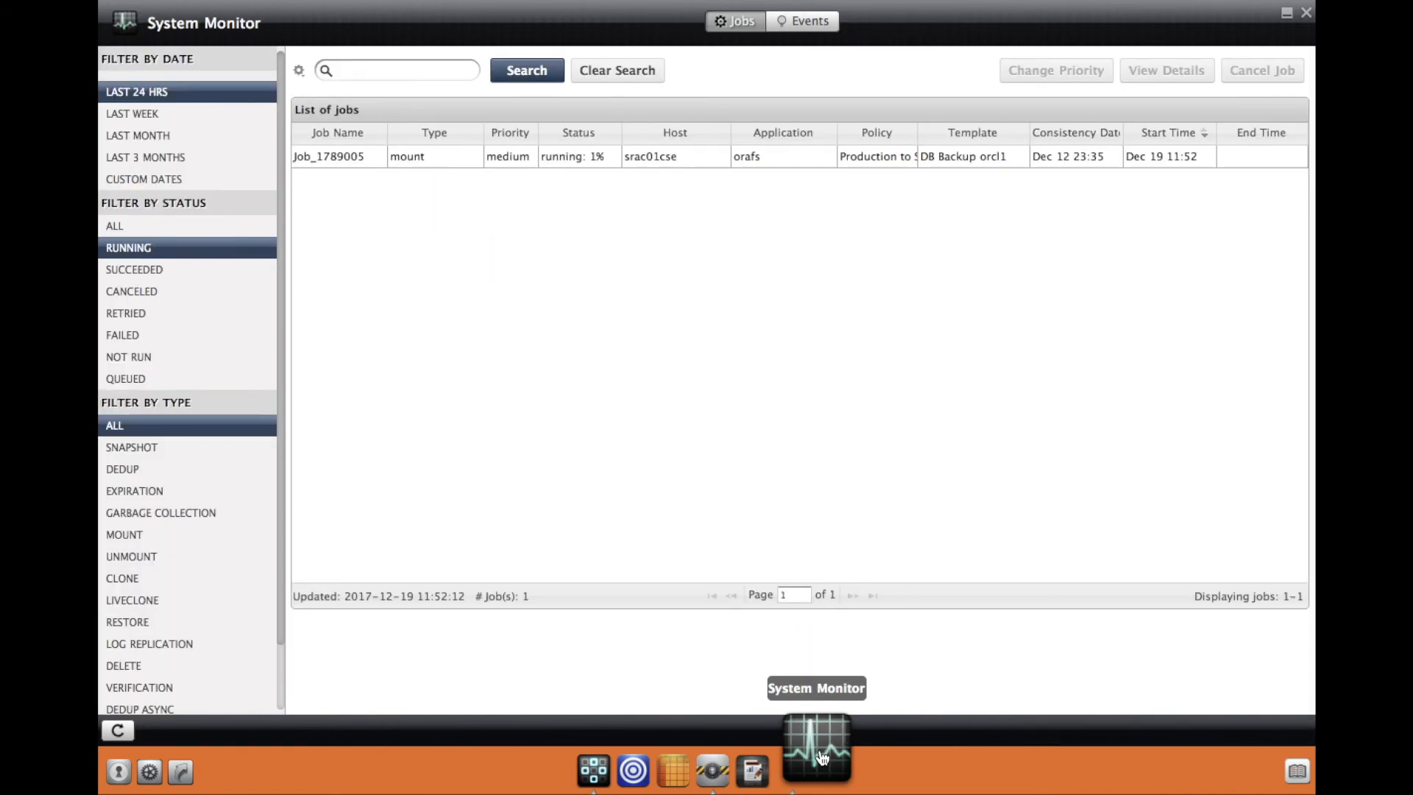
pyautogui.click(734, 771)
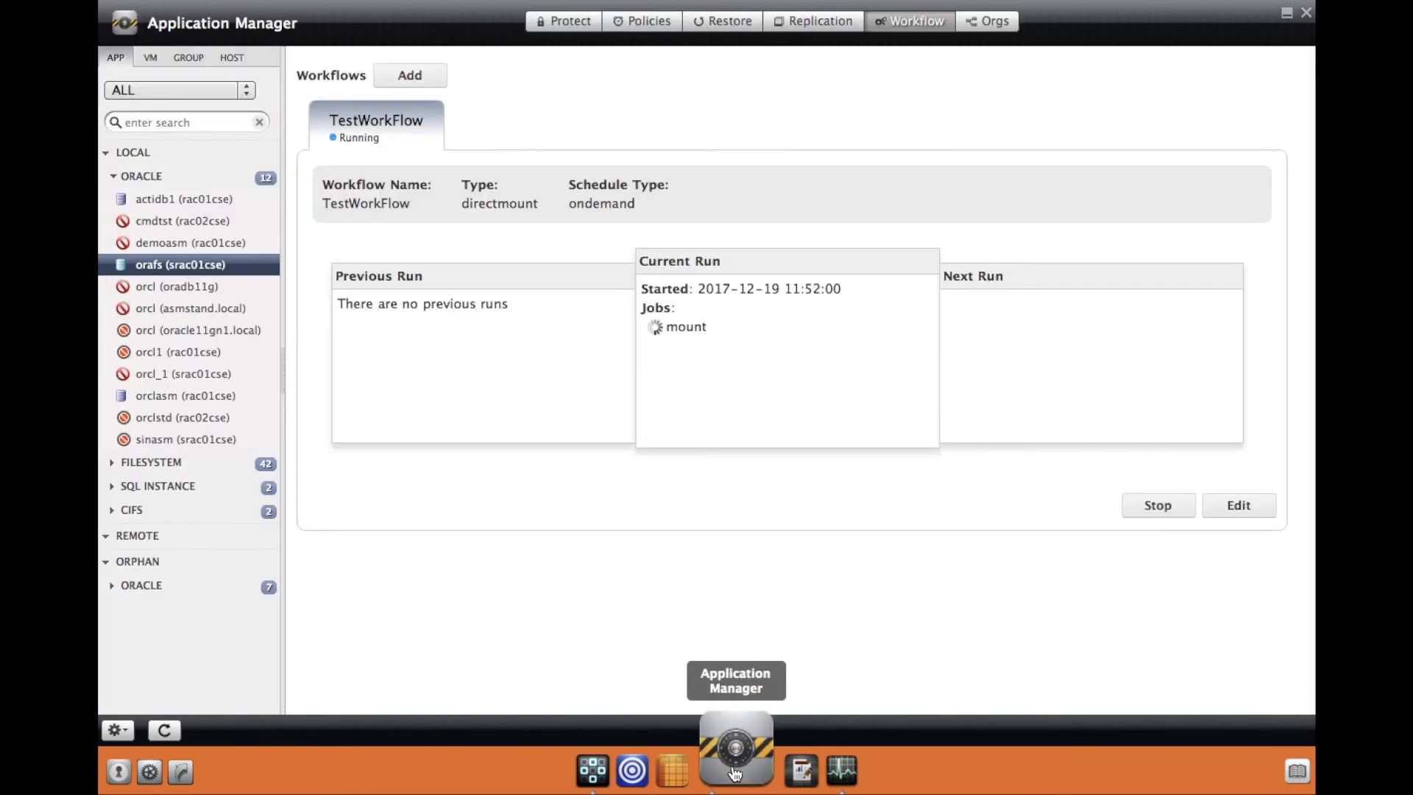